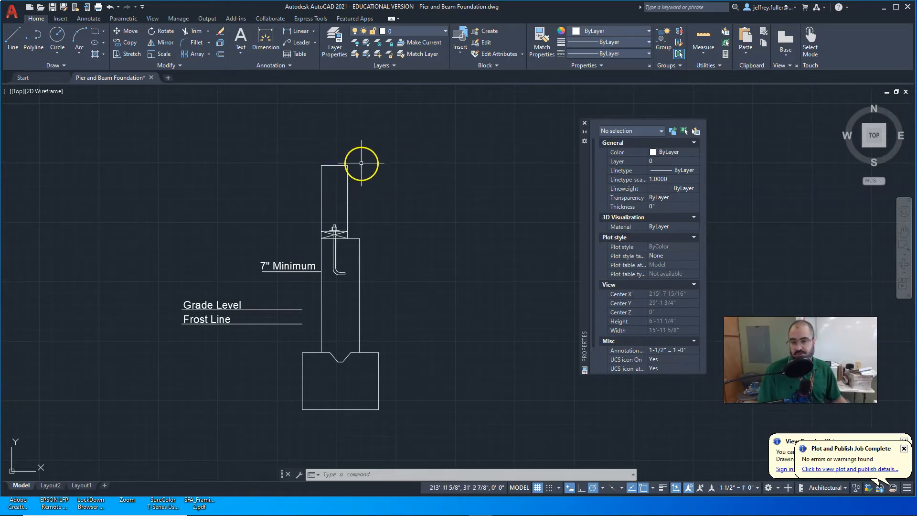
- Delete the three lines forming the tall rectangle above the sill plate
{"action": "left_click", "coordinate": [372, 147]}
{"action": "left_click", "coordinate": [247, 177]}
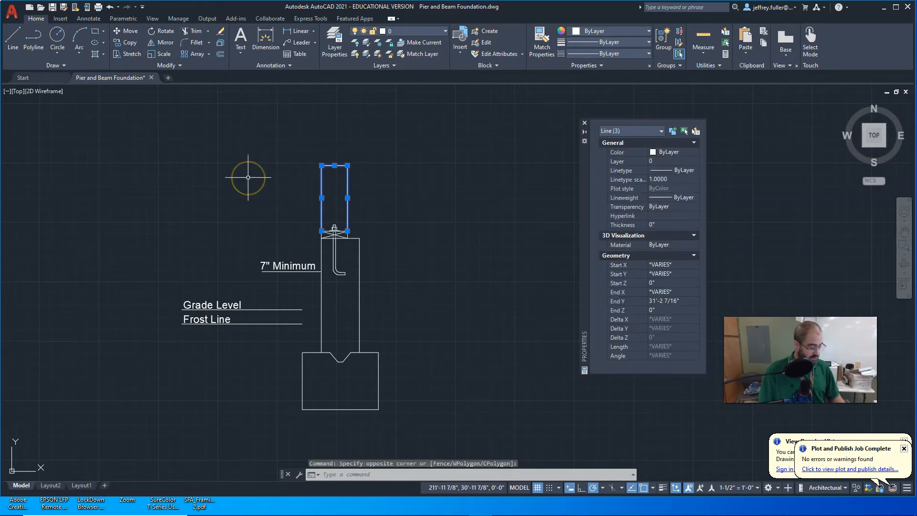
{"action": "key", "text": "Delete"}
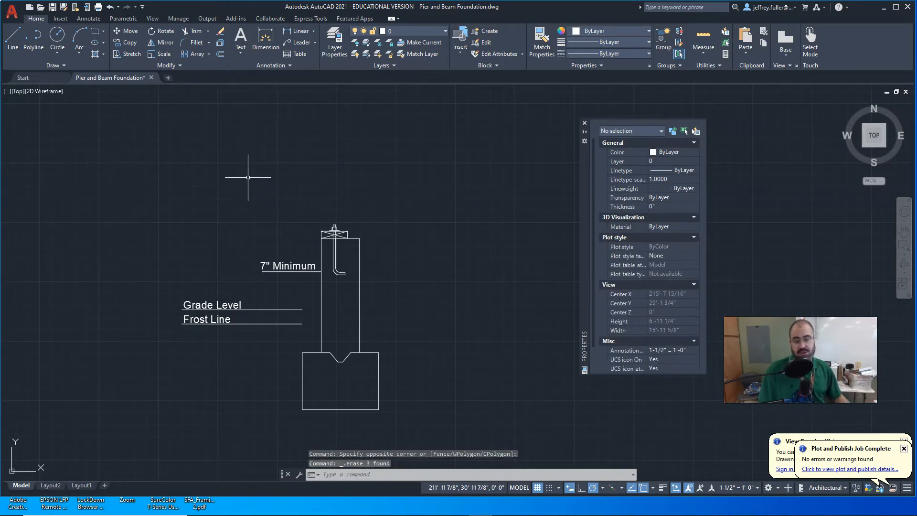
- Examine the finished foundation detail around the sill plate, floor joist and subfloor, and compare it with the unfinished drawing
{"action": "scroll", "coordinate": [219, 218], "scroll_direction": "down", "scroll_amount": 2}
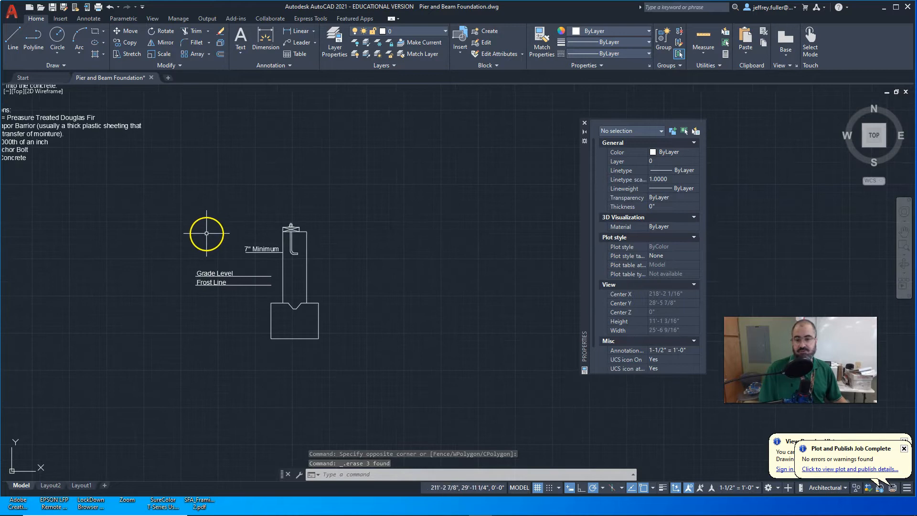
{"action": "middle_click_drag", "start_coordinate": [205, 231], "coordinate": [726, 231]}
{"action": "scroll", "coordinate": [405, 221], "scroll_direction": "up", "scroll_amount": 5}
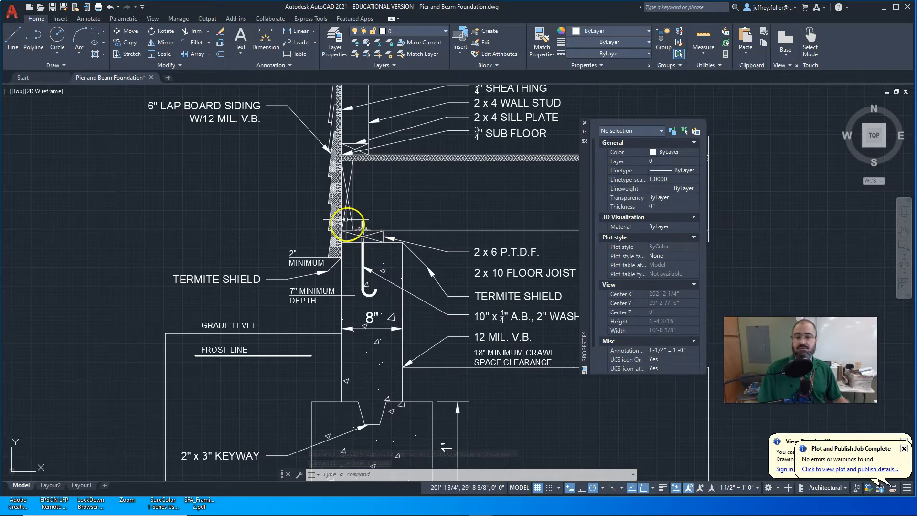
{"action": "scroll", "coordinate": [428, 200], "scroll_direction": "down", "scroll_amount": 4}
{"action": "middle_click_drag", "start_coordinate": [428, 201], "coordinate": [66, 200]}
{"action": "scroll", "coordinate": [308, 221], "scroll_direction": "up", "scroll_amount": 4}
{"action": "middle_click_drag", "start_coordinate": [307, 221], "coordinate": [186, 264]}
{"action": "scroll", "coordinate": [185, 264], "scroll_direction": "up", "scroll_amount": 2}
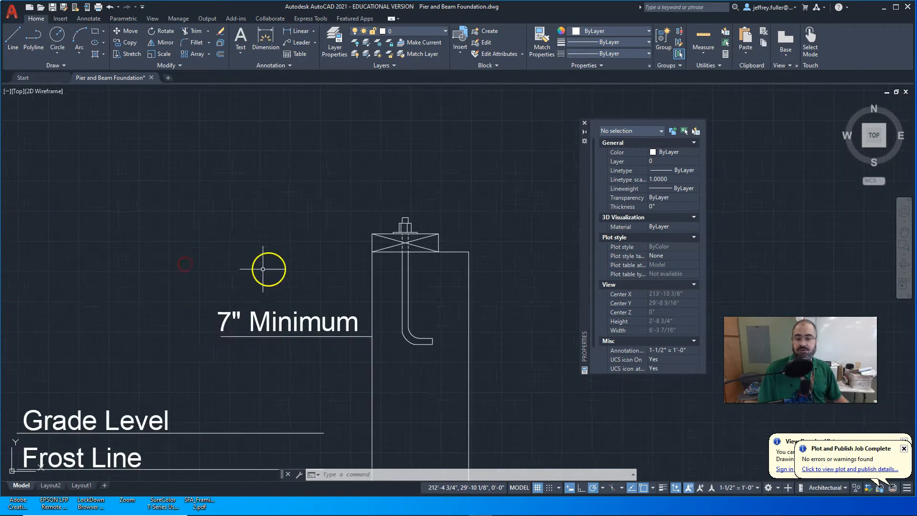
{"action": "scroll", "coordinate": [335, 244], "scroll_direction": "down", "scroll_amount": 2}
{"action": "middle_click_drag", "start_coordinate": [317, 246], "coordinate": [278, 228]}
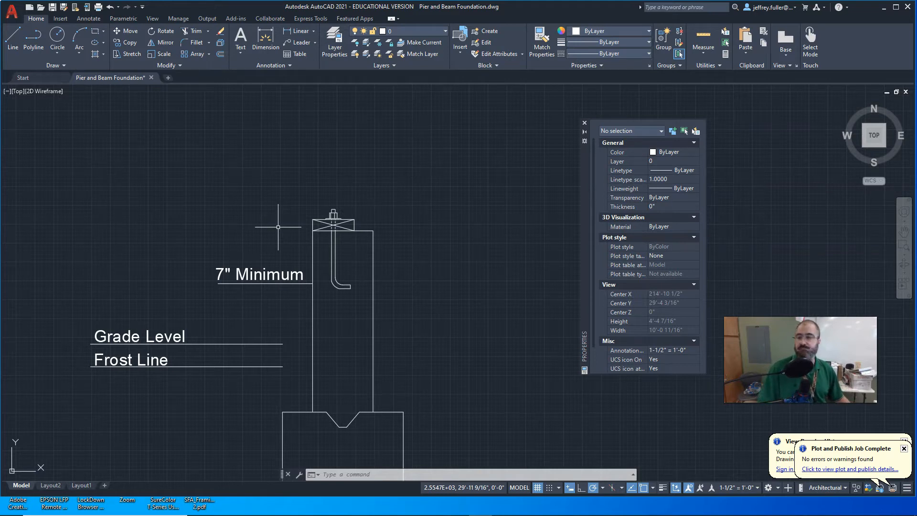
- Draw the rim joist outline up 9-1/4" from the sill plate's outer top corner, 1.5" across, and back down to the plate
{"action": "left_click", "coordinate": [13, 37]}
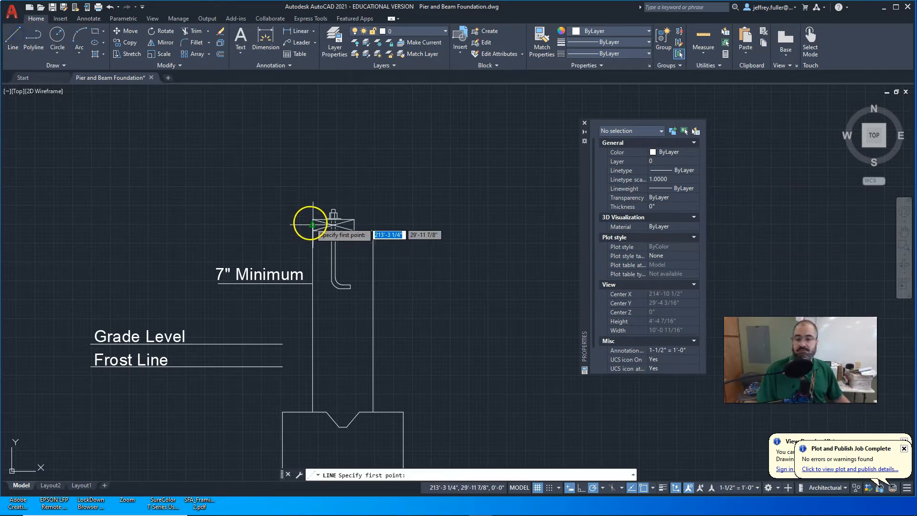
{"action": "left_click", "coordinate": [311, 218]}
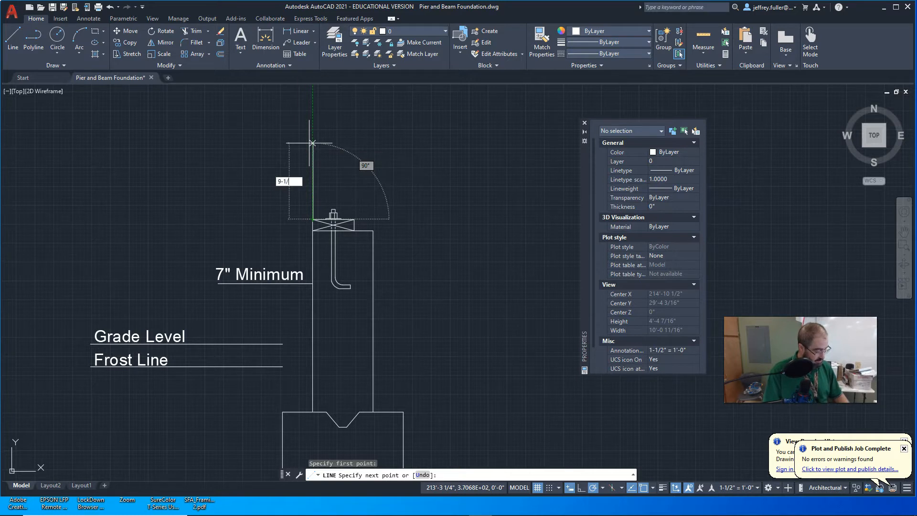
{"action": "key", "text": "Return"}
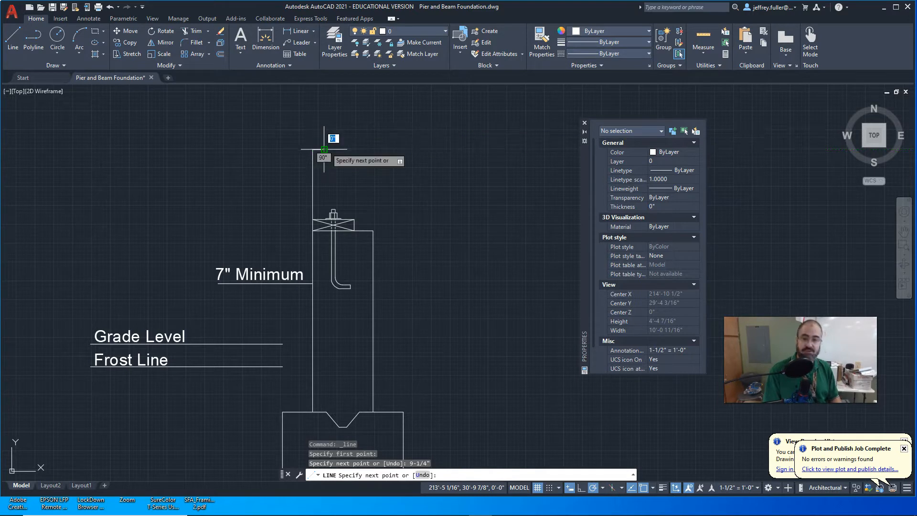
{"action": "type", "text": "1.5"}
{"action": "key", "text": "Return"}
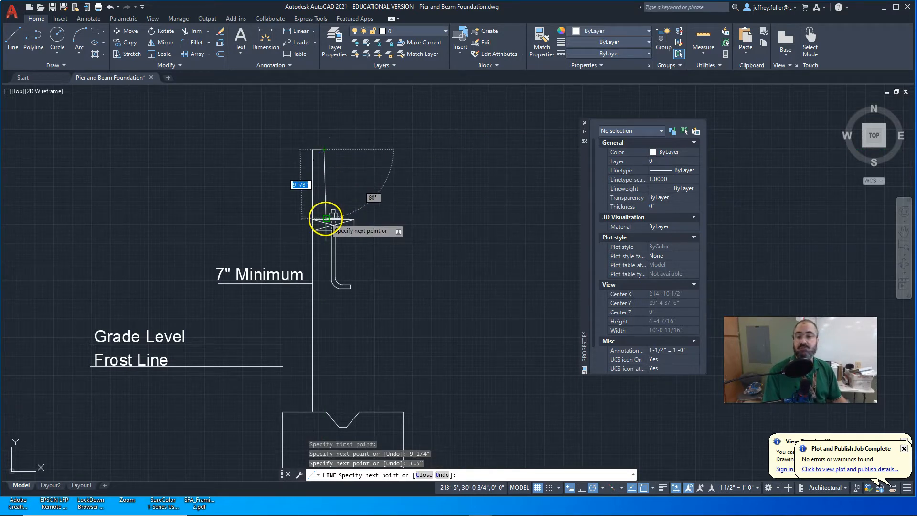
{"action": "scroll", "coordinate": [326, 218], "scroll_direction": "up", "scroll_amount": 4}
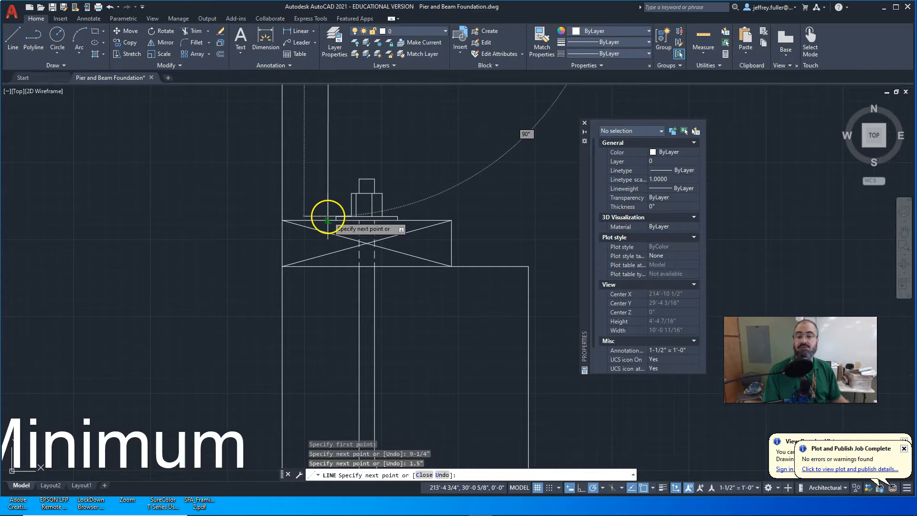
{"action": "key", "text": "Escape"}
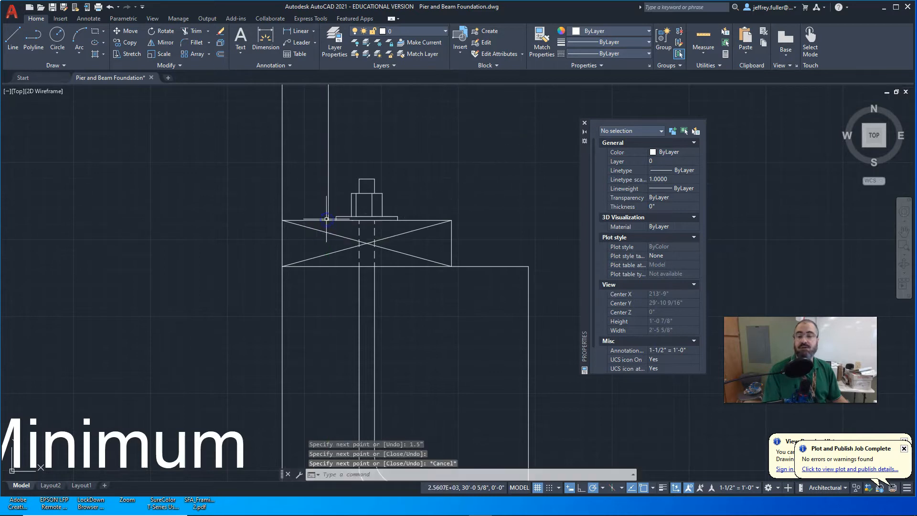
- Draw two crossing diagonals between opposite corners of the rim joist outline
{"action": "scroll", "coordinate": [327, 219], "scroll_direction": "down", "scroll_amount": 4}
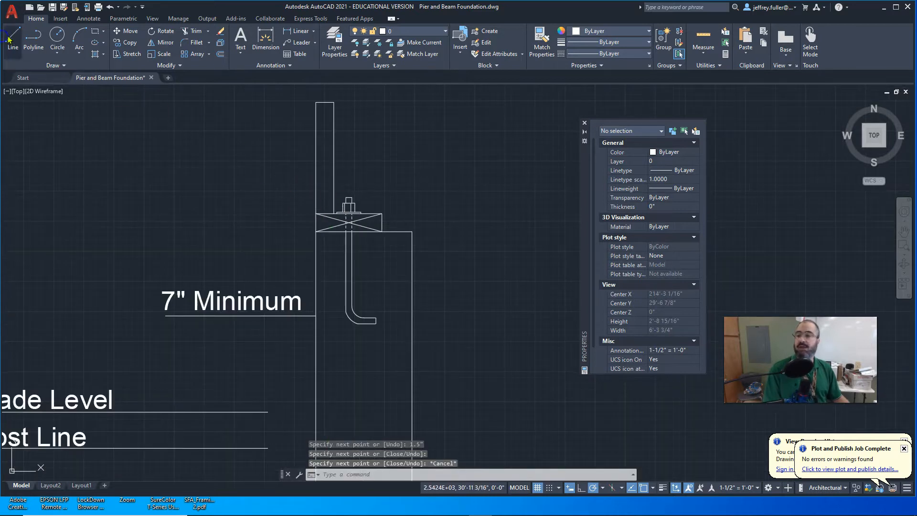
{"action": "left_click", "coordinate": [9, 38]}
{"action": "left_click", "coordinate": [316, 104]}
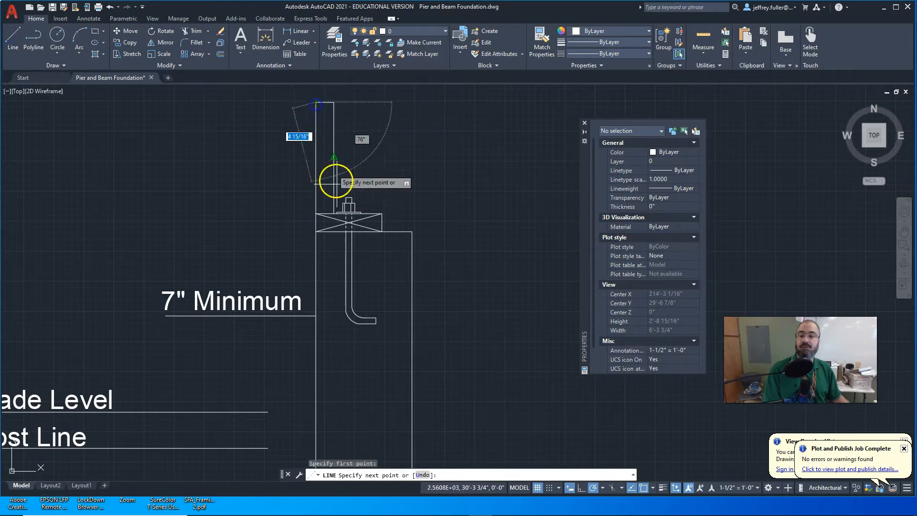
{"action": "left_click", "coordinate": [333, 214]}
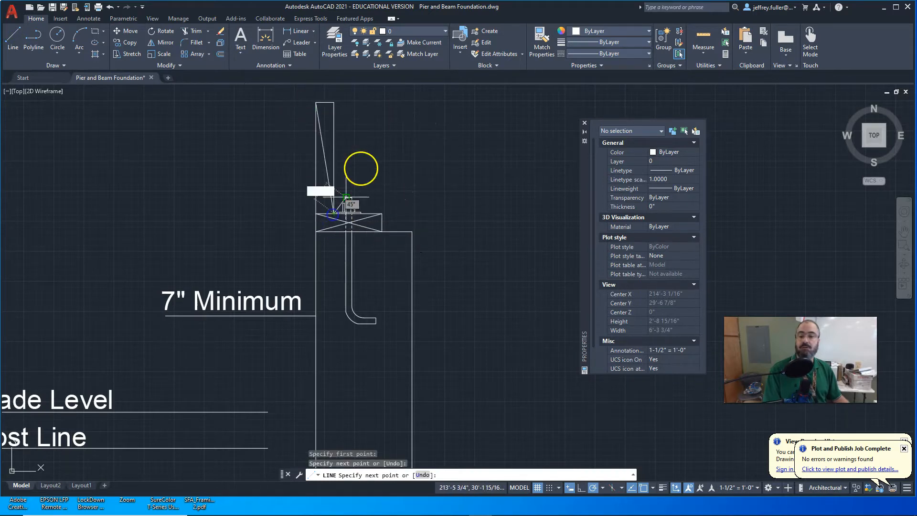
{"action": "left_click", "coordinate": [314, 216]}
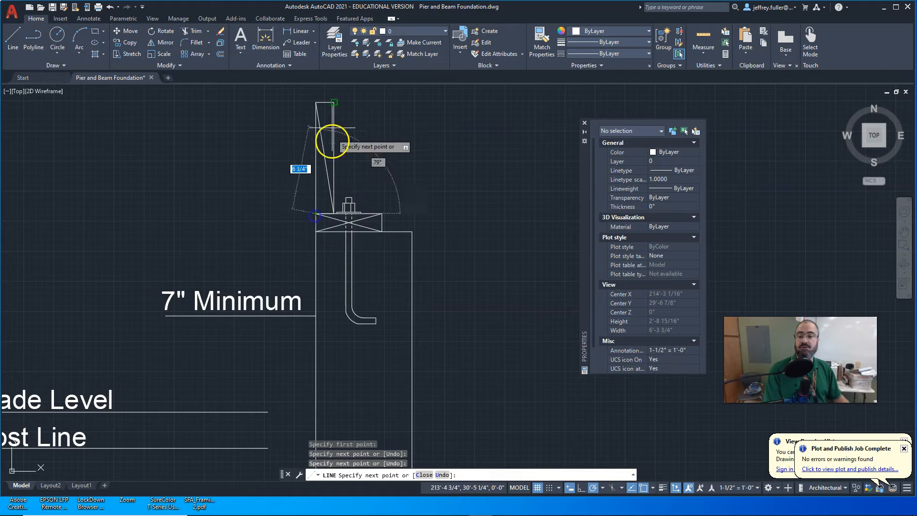
{"action": "left_click", "coordinate": [333, 104]}
{"action": "key", "text": "Escape"}
- Draw the floor joist's top edge as a horizontal line about 3'-8 5/8" long from the rim joist's inner top corner
{"action": "middle_click_drag", "start_coordinate": [497, 199], "coordinate": [442, 204]}
{"action": "scroll", "coordinate": [342, 250], "scroll_direction": "down", "scroll_amount": 3}
{"action": "left_click", "coordinate": [13, 38]}
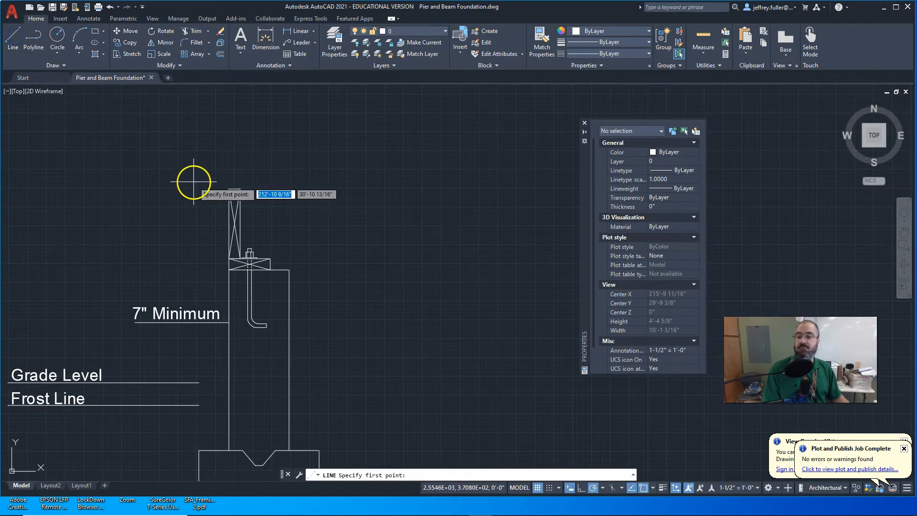
{"action": "left_click", "coordinate": [240, 189]}
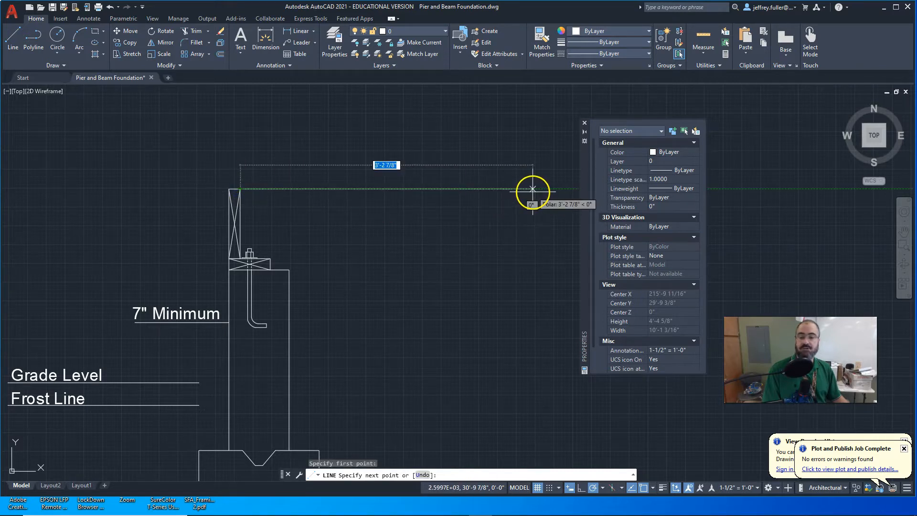
{"action": "middle_click_drag", "start_coordinate": [532, 192], "coordinate": [425, 186]}
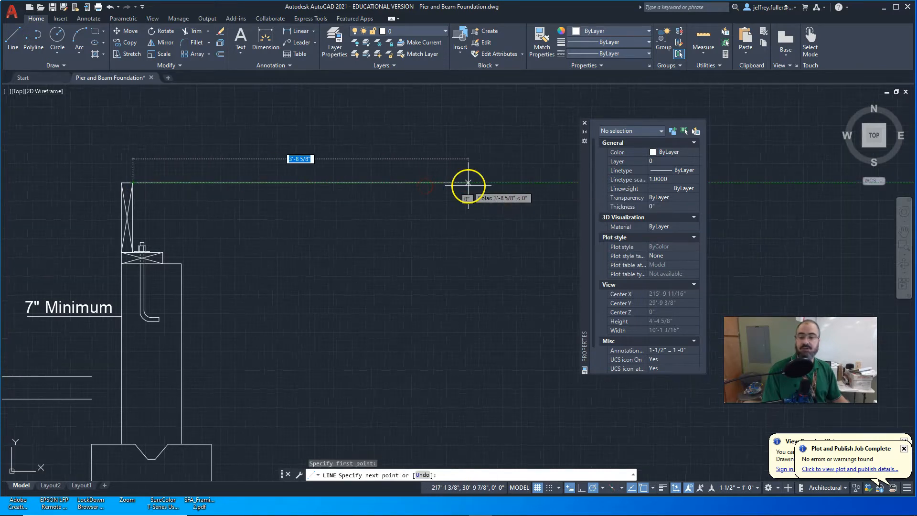
{"action": "left_click", "coordinate": [468, 182]}
{"action": "key", "text": "Escape"}
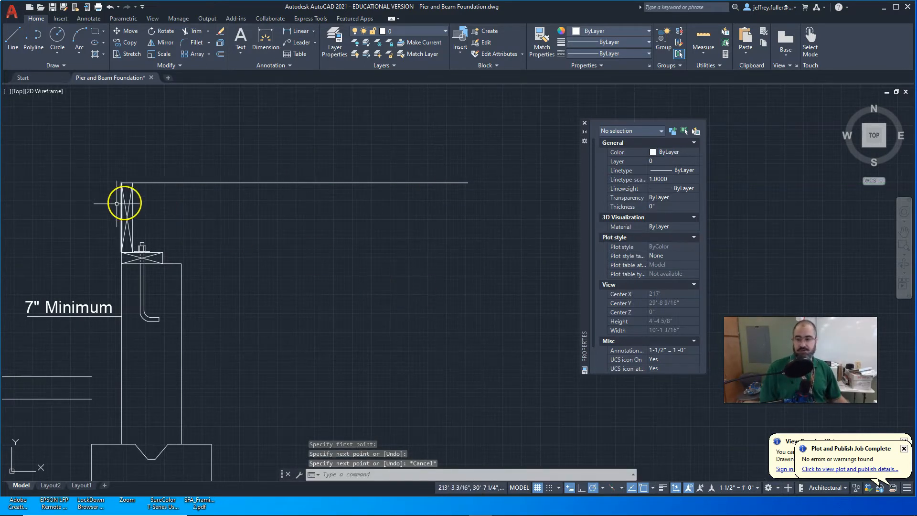
- Draw the floor joist's bottom edge horizontally from the sill plate's inner top corner to align with the top edge's far end
{"action": "mouse_move", "coordinate": [126, 206]}
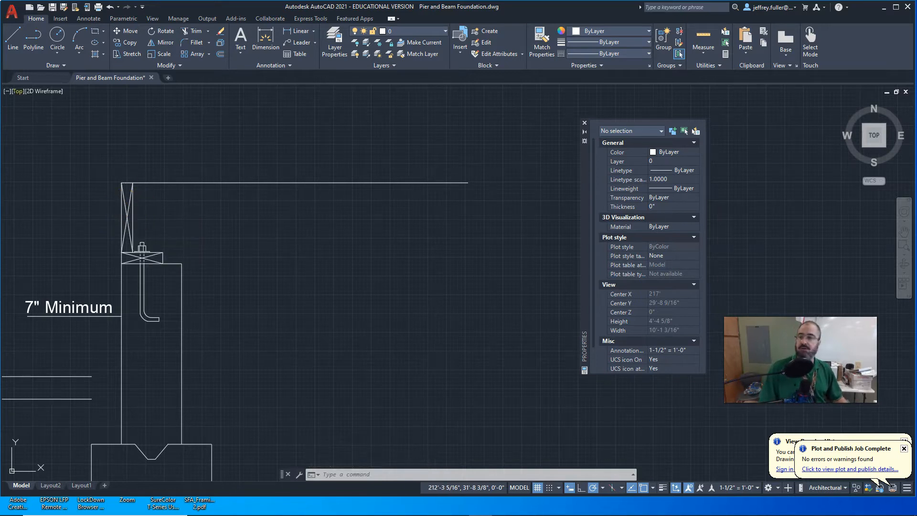
{"action": "left_click", "coordinate": [6, 36]}
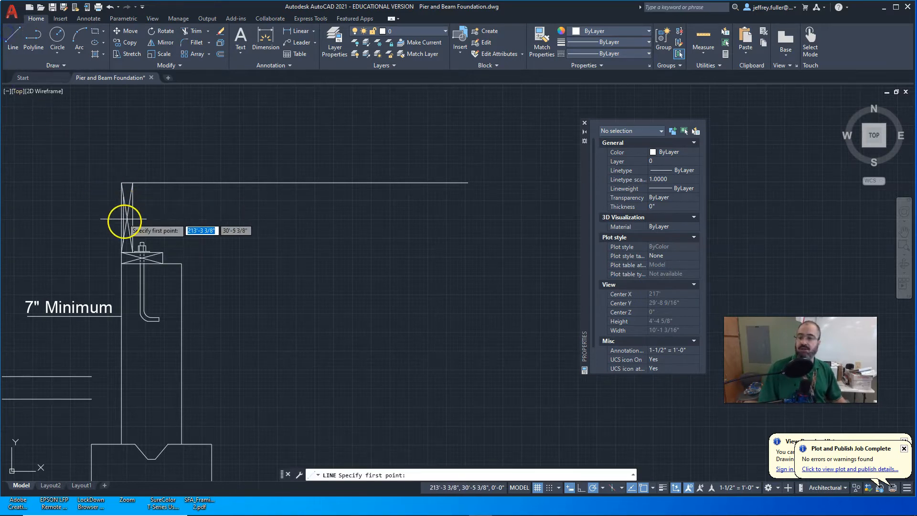
{"action": "left_click", "coordinate": [162, 252]}
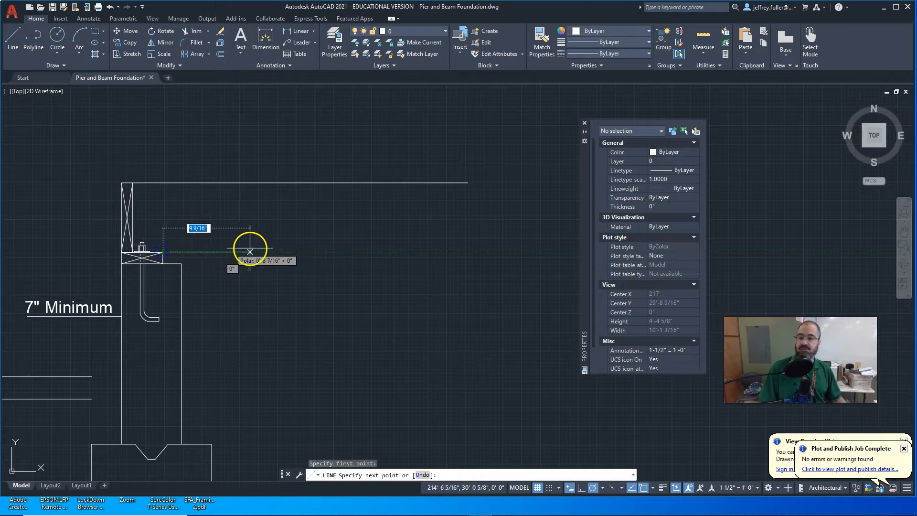
{"action": "left_click", "coordinate": [468, 252]}
{"action": "key", "text": "Escape"}
{"action": "middle_click_drag", "start_coordinate": [412, 374], "coordinate": [534, 325]}
{"action": "middle_click_drag", "start_coordinate": [387, 271], "coordinate": [427, 316]}
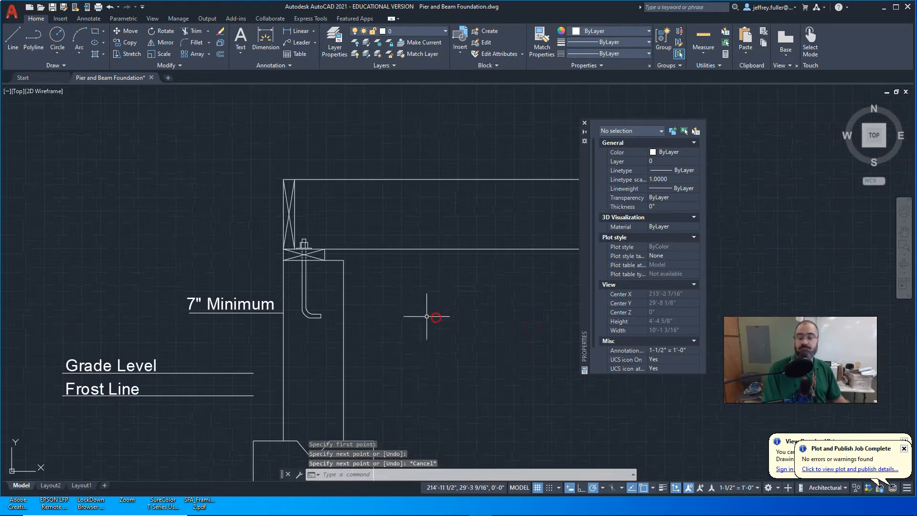
{"action": "scroll", "coordinate": [377, 290], "scroll_direction": "up", "scroll_amount": 2}
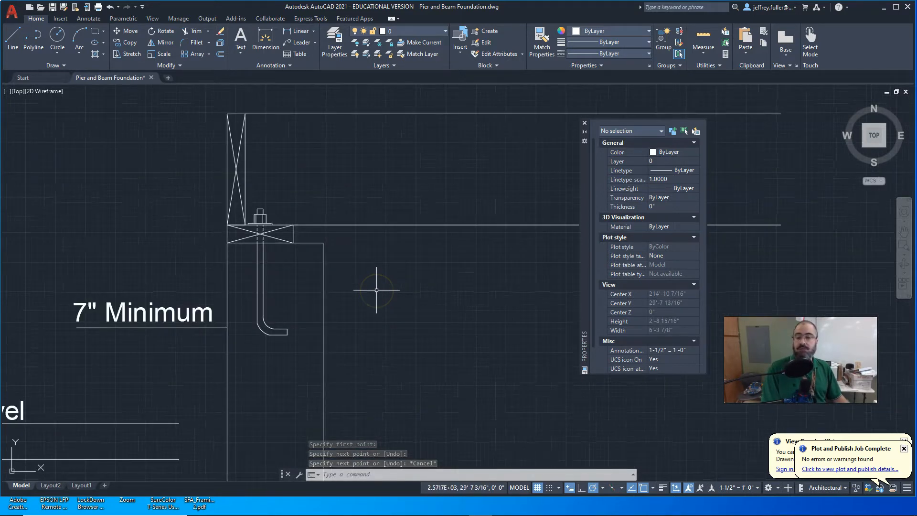
{"action": "mouse_move", "coordinate": [376, 290]}
{"action": "middle_mouse_down"}
{"action": "mouse_move", "coordinate": [360, 377]}
{"action": "mouse_move", "coordinate": [344, 377]}
{"action": "middle_mouse_up"}
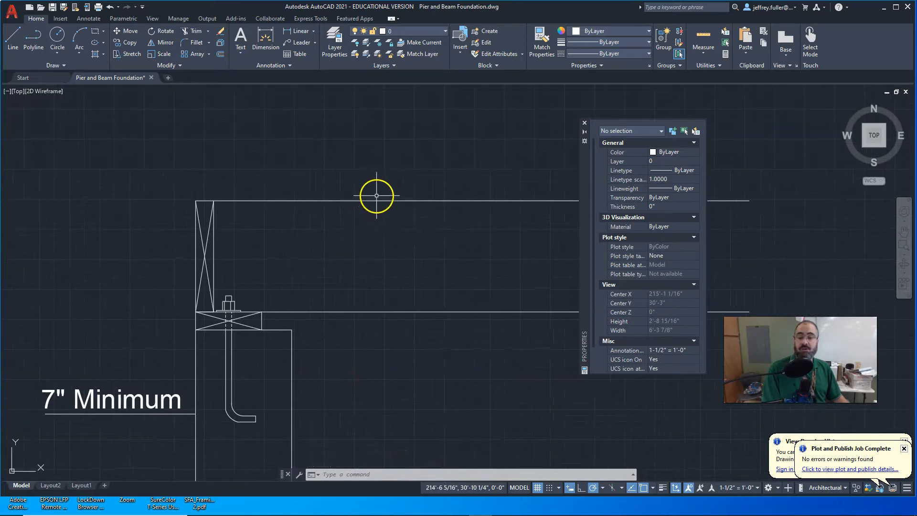
{"action": "left_click", "coordinate": [379, 200]}
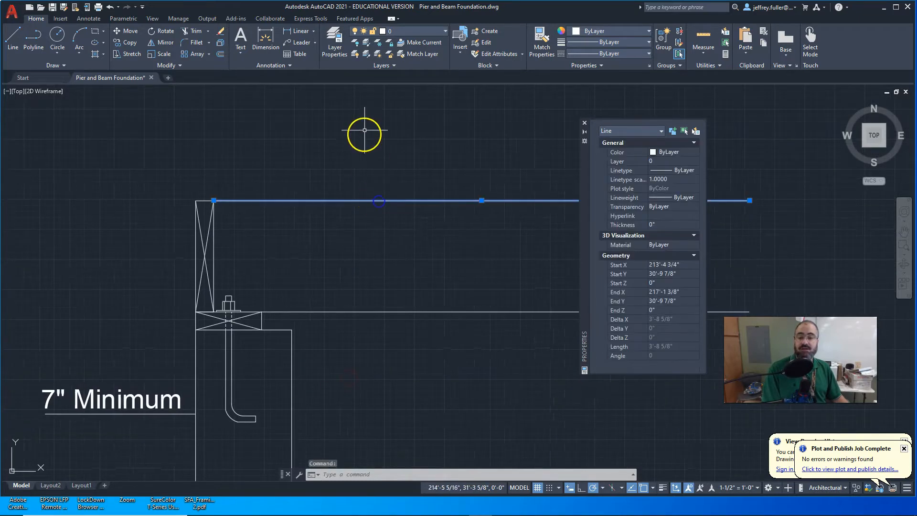
{"action": "left_click", "coordinate": [221, 55]}
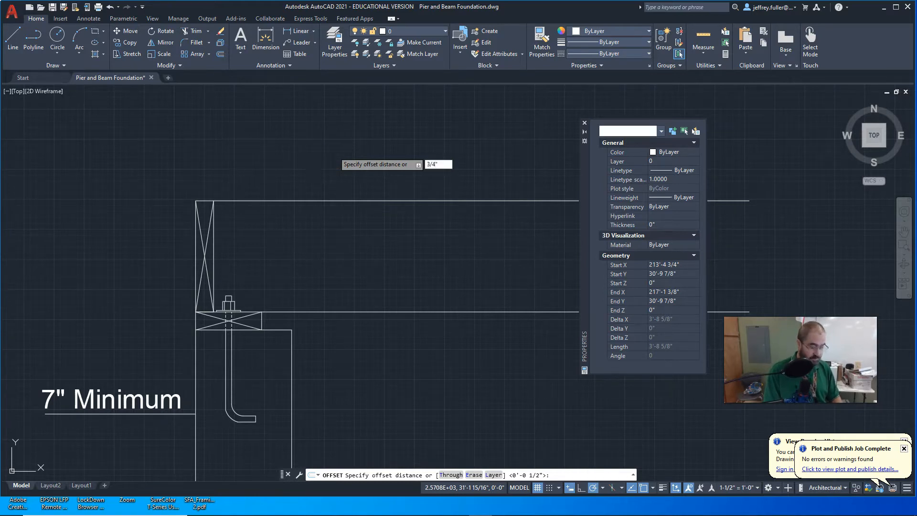
{"action": "key", "text": "Return"}
{"action": "left_click", "coordinate": [324, 201]}
{"action": "key", "text": "Escape"}
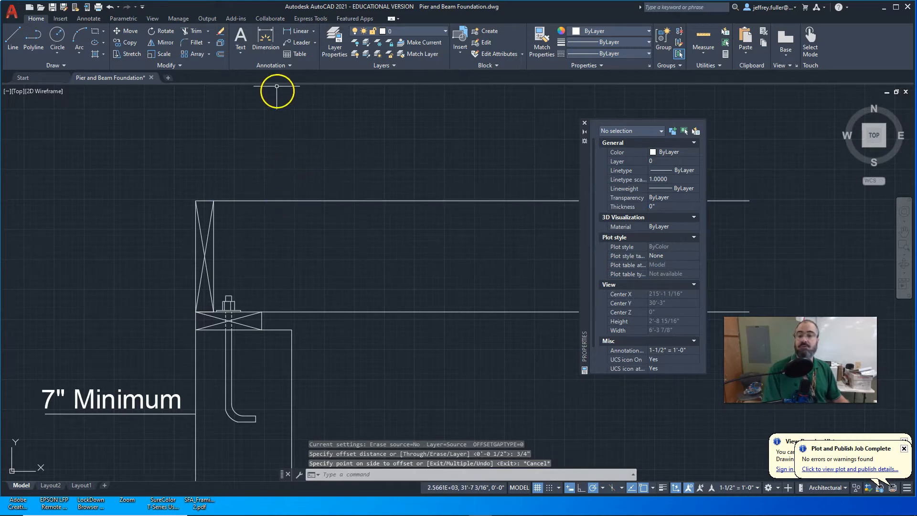
- Offset the floor joist's top edge upward by 3/4" to form the top of the subfloor
{"action": "left_click", "coordinate": [220, 54]}
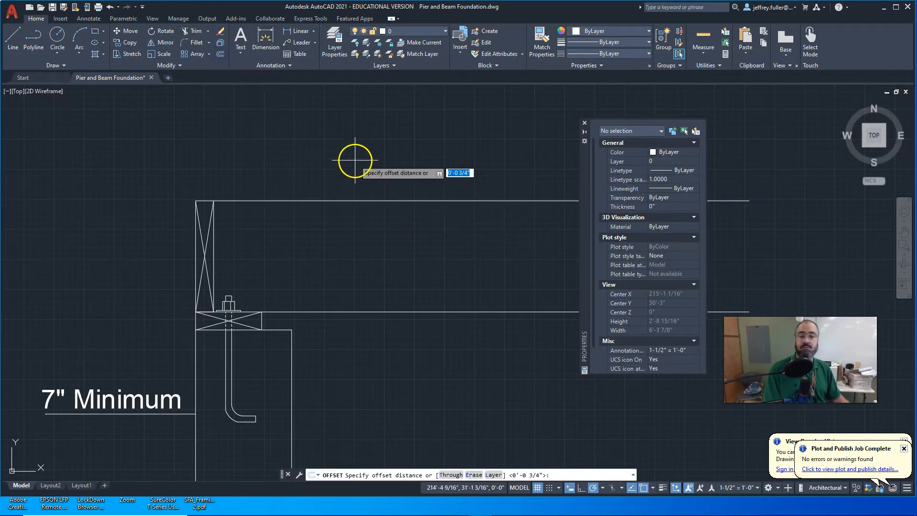
{"action": "key", "text": "Return"}
{"action": "left_click", "coordinate": [379, 201]}
{"action": "left_click", "coordinate": [382, 178]}
{"action": "left_click", "coordinate": [249, 192]}
{"action": "left_click", "coordinate": [225, 192]}
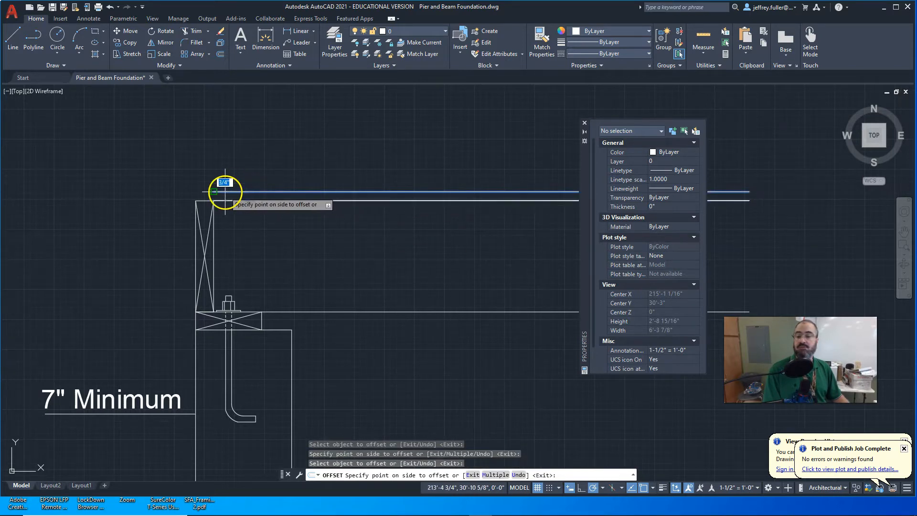
{"action": "key", "text": "Escape"}
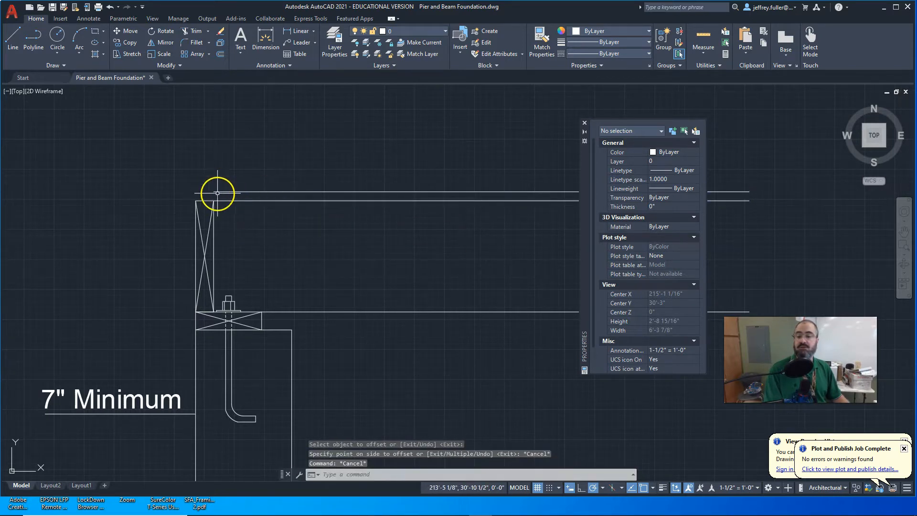
- Stretch the subfloor top line's near end outward to align with the rim joist's outer face
{"action": "left_click", "coordinate": [216, 192]}
{"action": "left_click", "coordinate": [212, 191]}
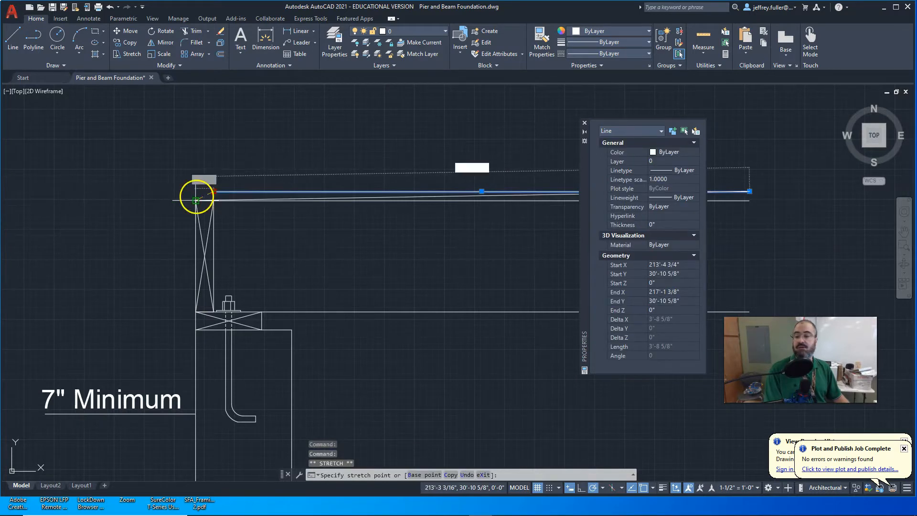
{"action": "left_click", "coordinate": [195, 191]}
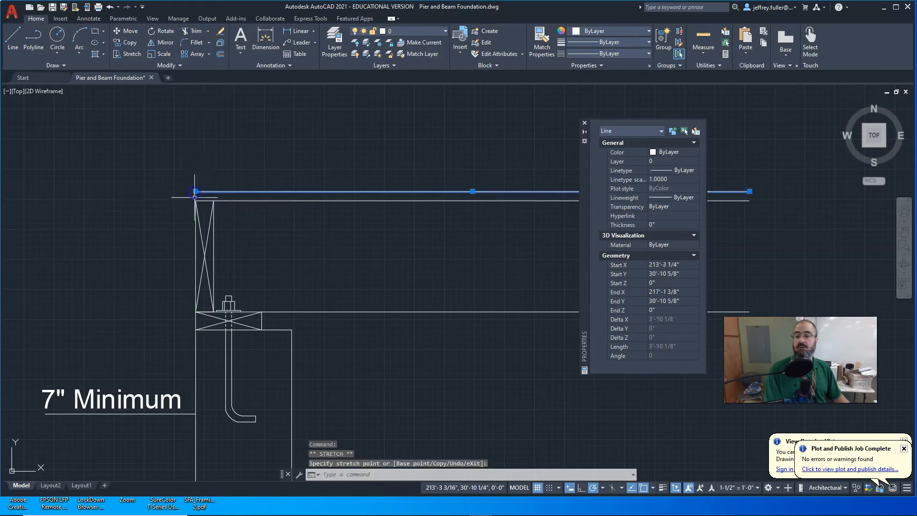
- Close the subfloor's near end with a vertical line flush with the rim joist's outer face
{"action": "left_click", "coordinate": [13, 37]}
{"action": "left_click", "coordinate": [195, 191]}
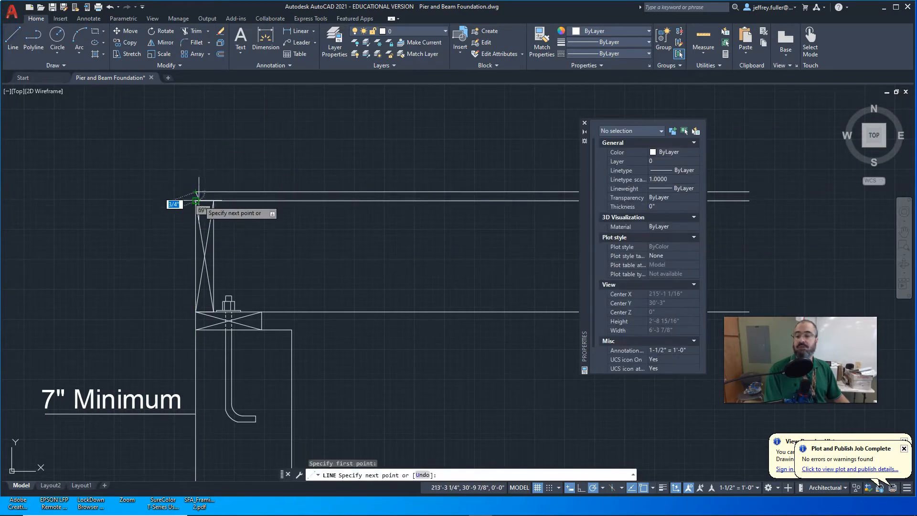
{"action": "key", "text": "Escape"}
- Draw the wall sill plate outline on the subfloor's outer end, 1.5" high and 3.5" wide
{"action": "middle_click_drag", "start_coordinate": [294, 258], "coordinate": [362, 265]}
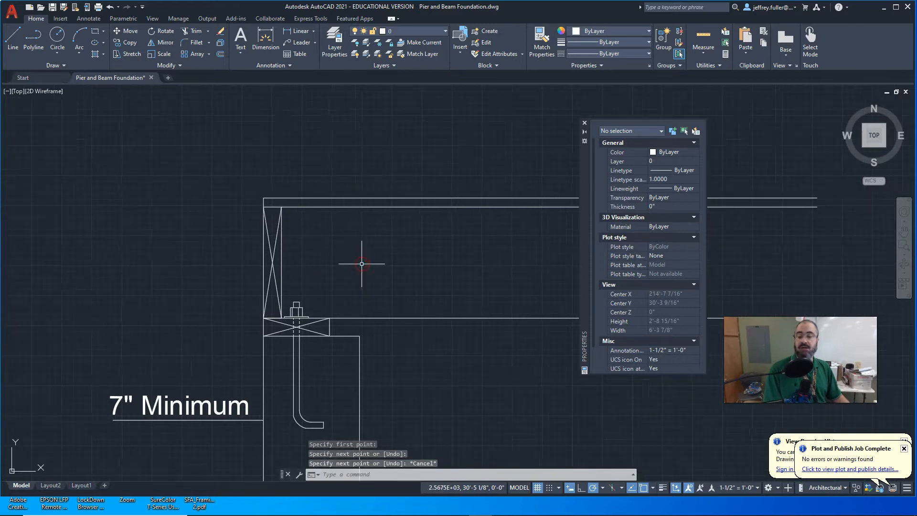
{"action": "scroll", "coordinate": [362, 264], "scroll_direction": "down", "scroll_amount": 2}
{"action": "scroll", "coordinate": [262, 245], "scroll_direction": "down", "scroll_amount": 1}
{"action": "left_click", "coordinate": [14, 39]}
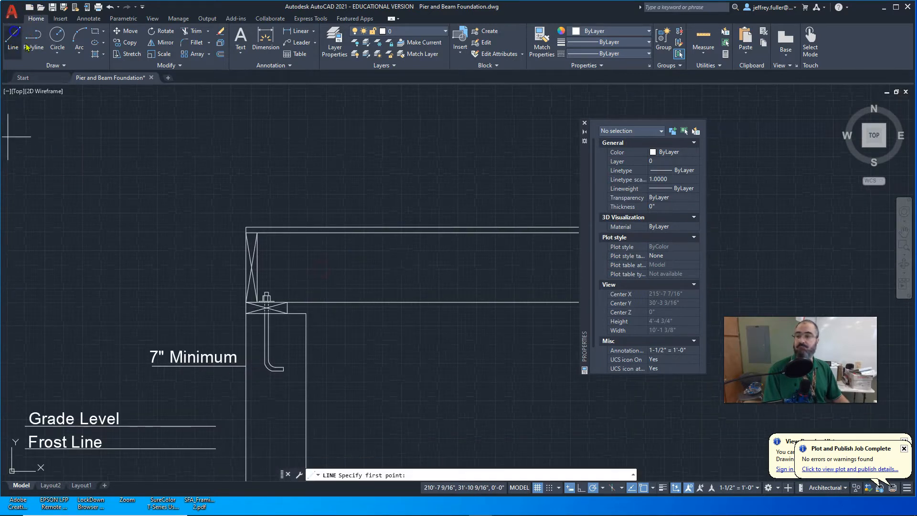
{"action": "scroll", "coordinate": [200, 200], "scroll_direction": "up", "scroll_amount": 4}
{"action": "middle_click_drag", "start_coordinate": [199, 232], "coordinate": [189, 203]}
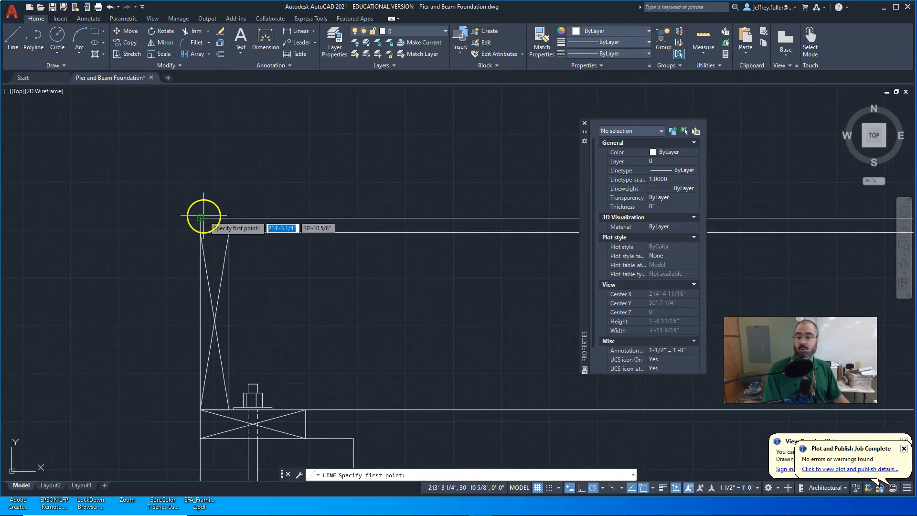
{"action": "left_click", "coordinate": [201, 218]}
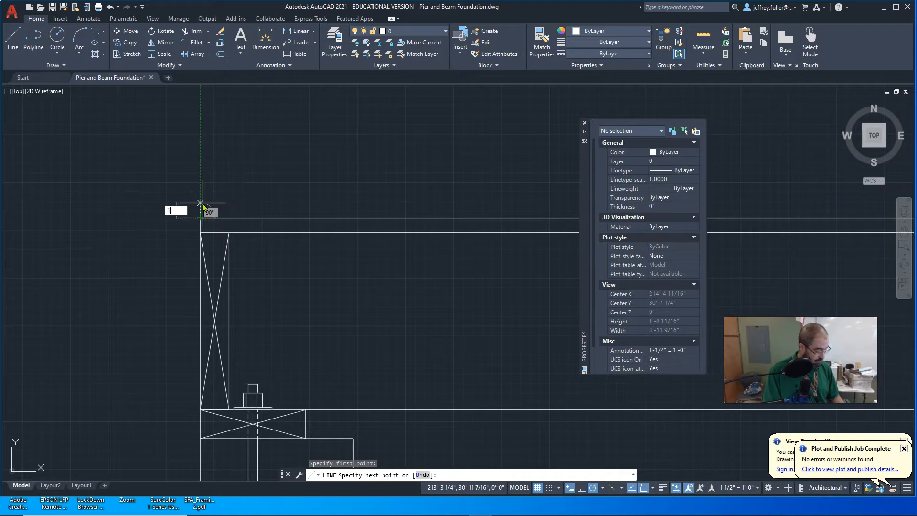
{"action": "type", "text": "\""}
{"action": "key", "text": "Return"}
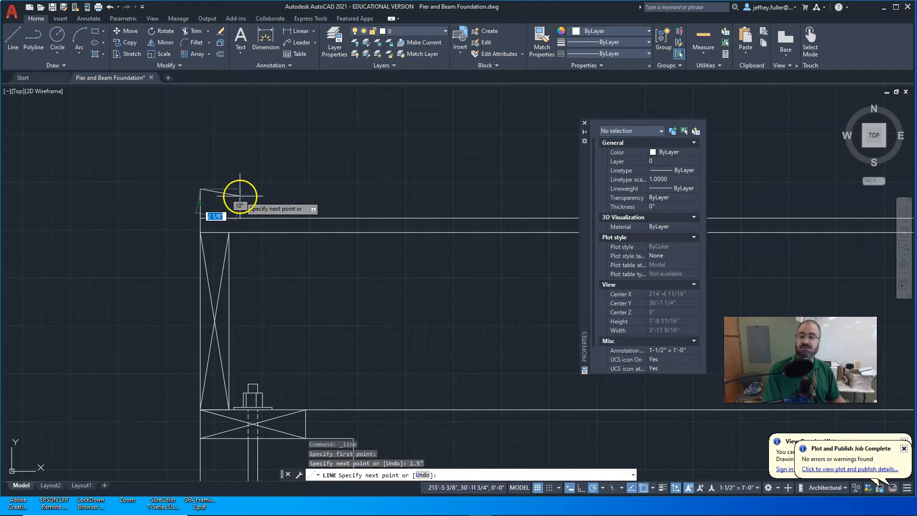
{"action": "type", "text": "3.5\""}
{"action": "key", "text": "Return"}
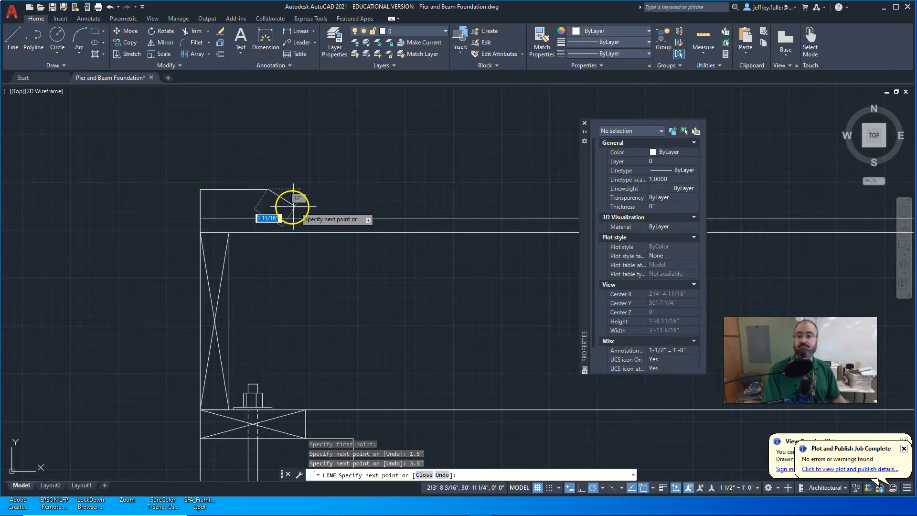
{"action": "left_click", "coordinate": [267, 217]}
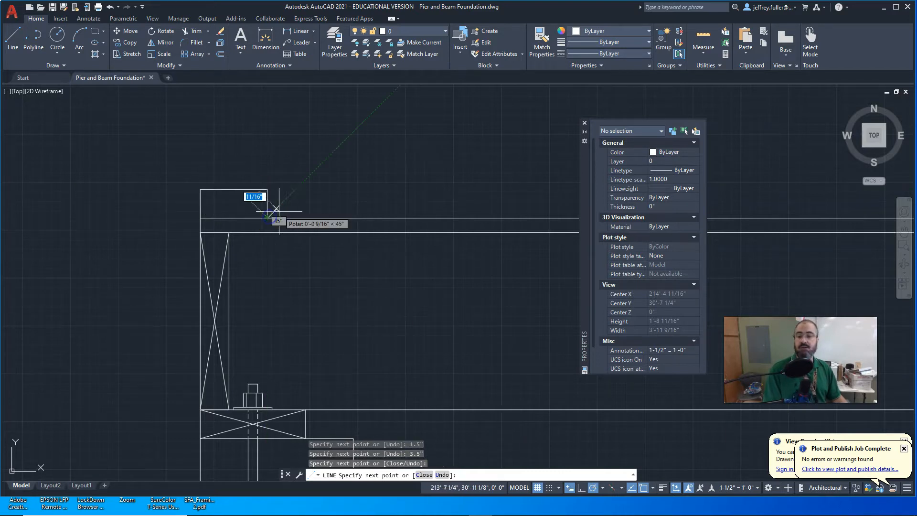
- Add two crossing diagonals between the opposite corners of the wall sill plate
{"action": "left_click", "coordinate": [200, 189]}
{"action": "key", "text": "Escape"}
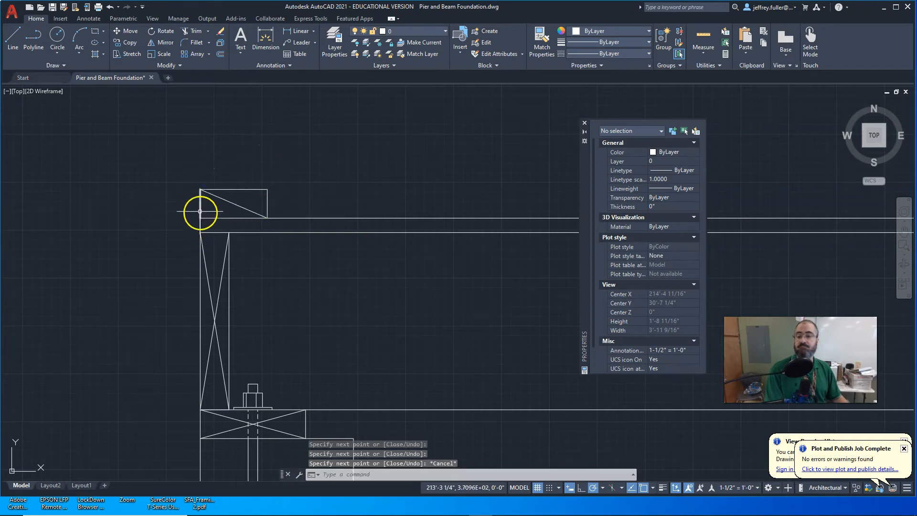
{"action": "left_click", "coordinate": [16, 43]}
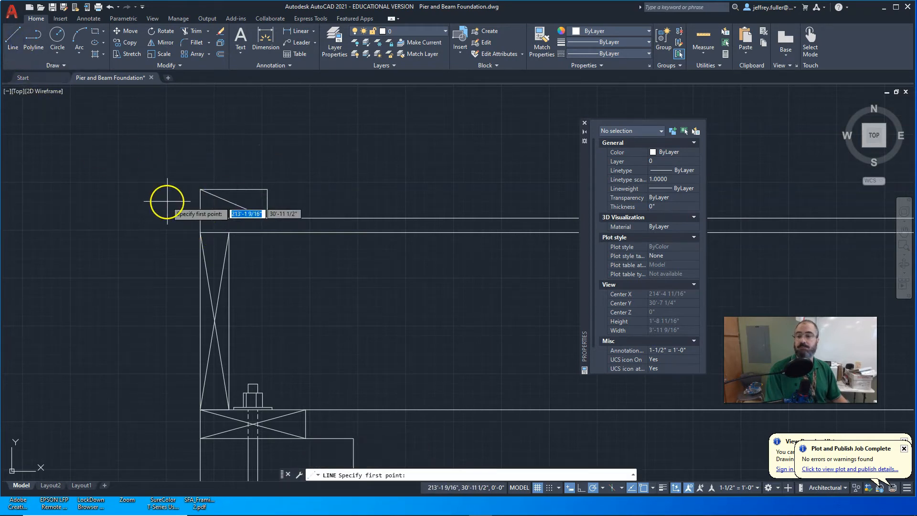
{"action": "left_click", "coordinate": [200, 218]}
{"action": "key", "text": "Escape"}
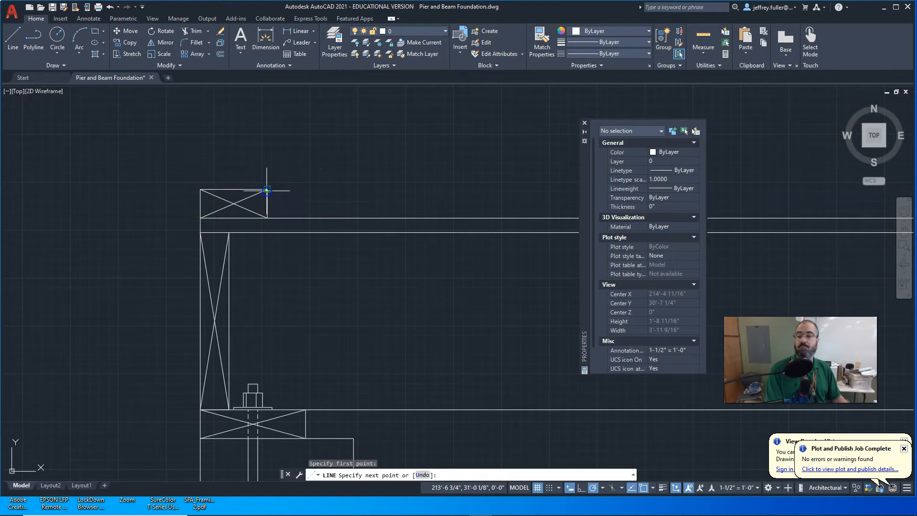
- Draw the wall stud outline on top of the wall sill plate, 3 1/2" wide and about 1'-3 3/8" tall
{"action": "scroll", "coordinate": [336, 236], "scroll_direction": "down", "scroll_amount": 1}
{"action": "middle_click_drag", "start_coordinate": [337, 236], "coordinate": [308, 245]}
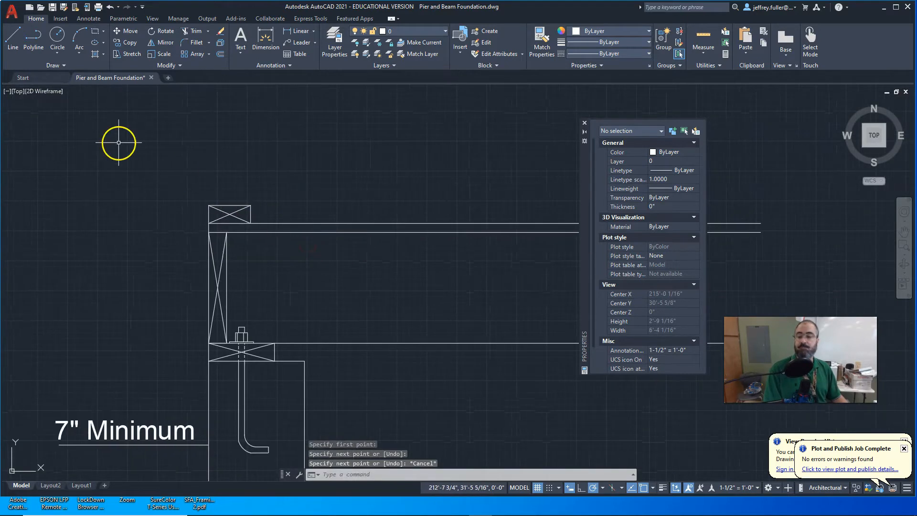
{"action": "left_click", "coordinate": [13, 36]}
{"action": "scroll", "coordinate": [144, 215], "scroll_direction": "up", "scroll_amount": 2}
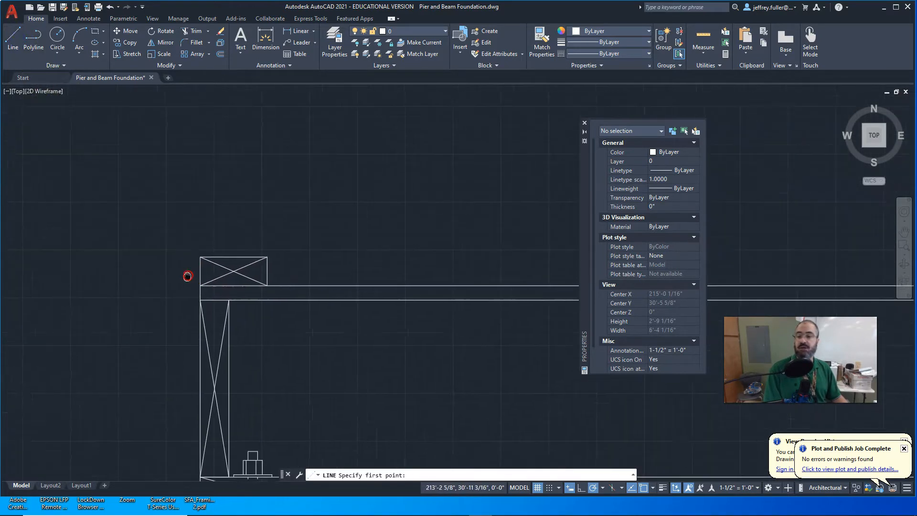
{"action": "left_click", "coordinate": [199, 261]}
{"action": "middle_click_drag", "start_coordinate": [199, 168], "coordinate": [194, 322]}
{"action": "left_click", "coordinate": [191, 120]}
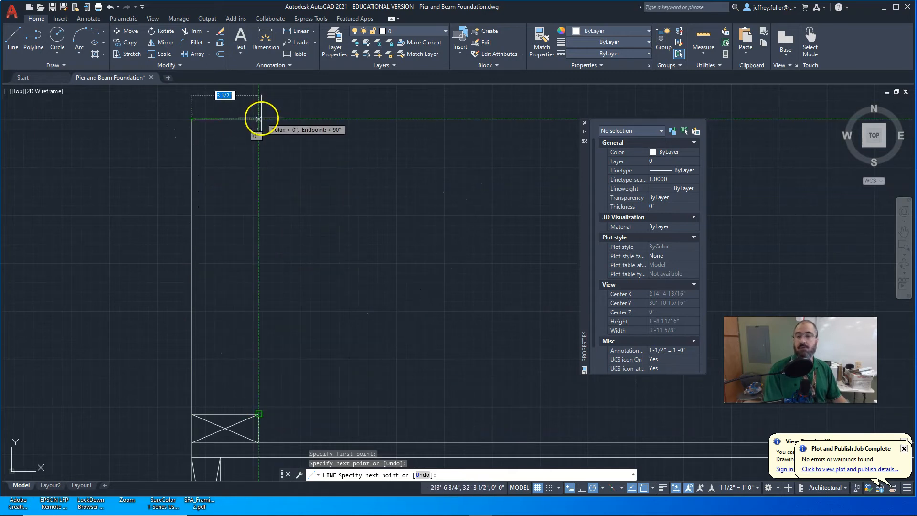
{"action": "left_click", "coordinate": [262, 119]}
{"action": "left_click", "coordinate": [258, 414]}
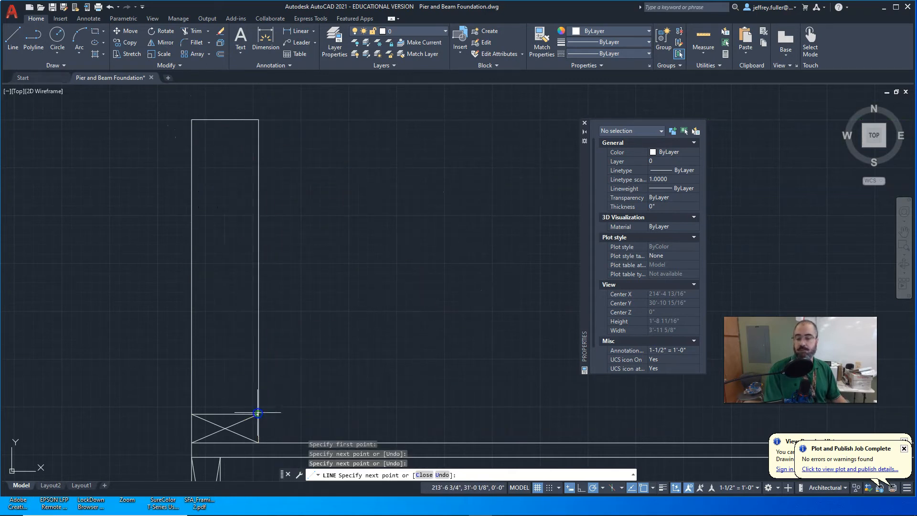
{"action": "key", "text": "Escape"}
- Examine the sheathing, lap board siding and their labels in the finished reference detail
{"action": "mouse_move", "coordinate": [361, 389]}
{"action": "middle_mouse_down"}
{"action": "mouse_move", "coordinate": [416, 230]}
{"action": "mouse_move", "coordinate": [402, 272]}
{"action": "mouse_move", "coordinate": [382, 286]}
{"action": "mouse_move", "coordinate": [334, 268]}
{"action": "middle_mouse_up"}
{"action": "scroll", "coordinate": [375, 244], "scroll_direction": "down", "scroll_amount": 4}
{"action": "middle_click_drag", "start_coordinate": [218, 245], "coordinate": [230, 245]}
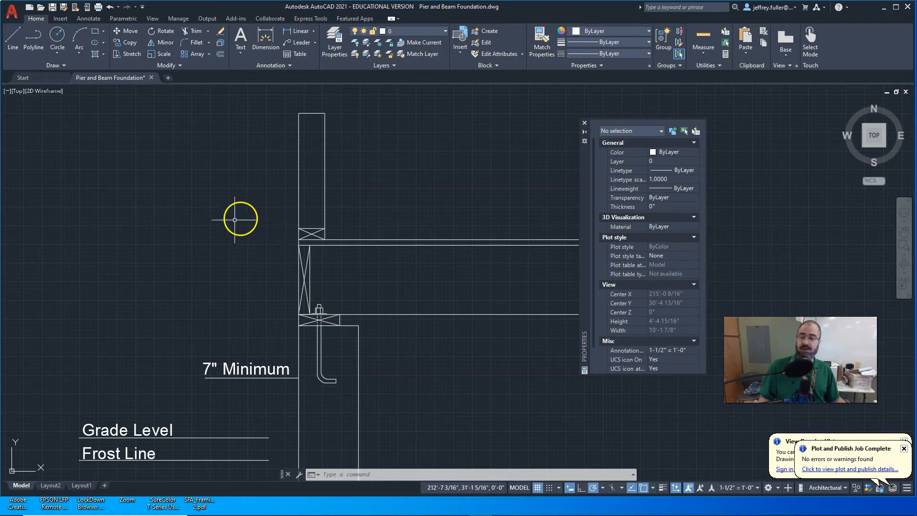
{"action": "scroll", "coordinate": [201, 239], "scroll_direction": "down", "scroll_amount": 4}
{"action": "middle_click_drag", "start_coordinate": [166, 250], "coordinate": [479, 244]}
{"action": "scroll", "coordinate": [395, 235], "scroll_direction": "up", "scroll_amount": 7}
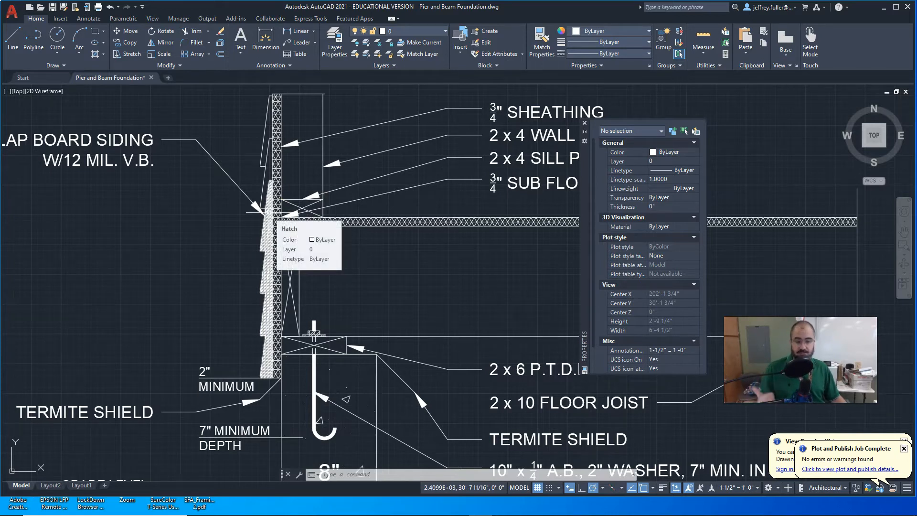
{"action": "middle_click_drag", "start_coordinate": [168, 233], "coordinate": [239, 241]}
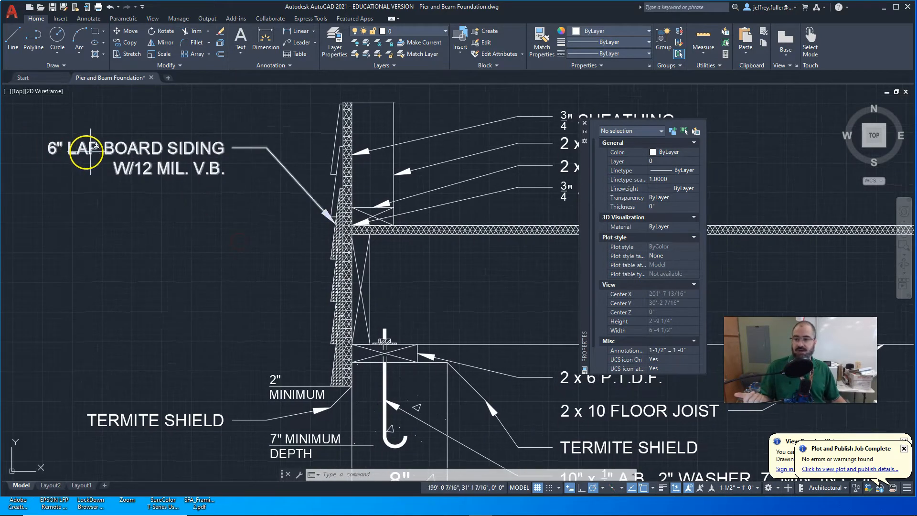
{"action": "middle_click_drag", "start_coordinate": [270, 253], "coordinate": [128, 228]}
{"action": "scroll", "coordinate": [327, 258], "scroll_direction": "down", "scroll_amount": 2}
{"action": "middle_click_drag", "start_coordinate": [458, 278], "coordinate": [8, 266]}
{"action": "middle_click_drag", "start_coordinate": [492, 266], "coordinate": [401, 283]}
{"action": "scroll", "coordinate": [410, 231], "scroll_direction": "up", "scroll_amount": 2}
{"action": "middle_click_drag", "start_coordinate": [398, 224], "coordinate": [319, 293]}
{"action": "scroll", "coordinate": [334, 211], "scroll_direction": "down", "scroll_amount": 1}
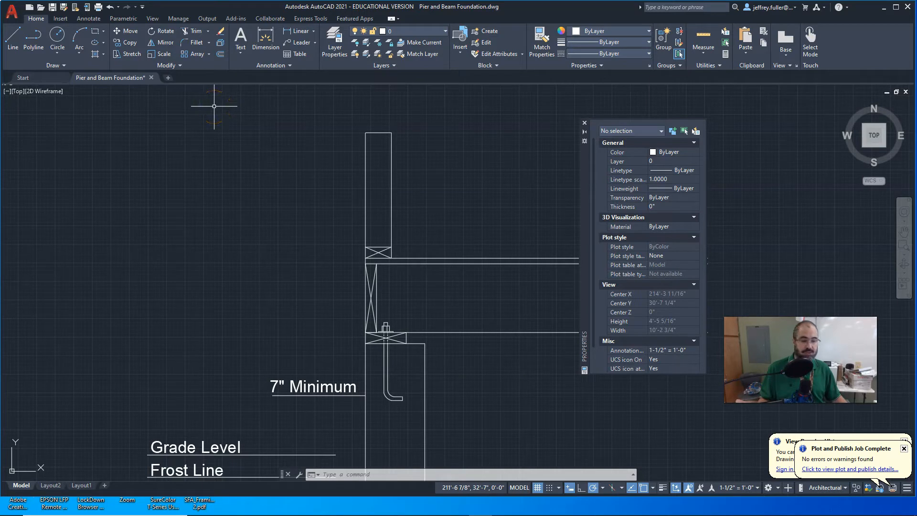
- Offset the wall stud's outer edge outward by 3/4" to start the sheathing's outer face
{"action": "left_click", "coordinate": [220, 54]}
{"action": "key", "text": "Return"}
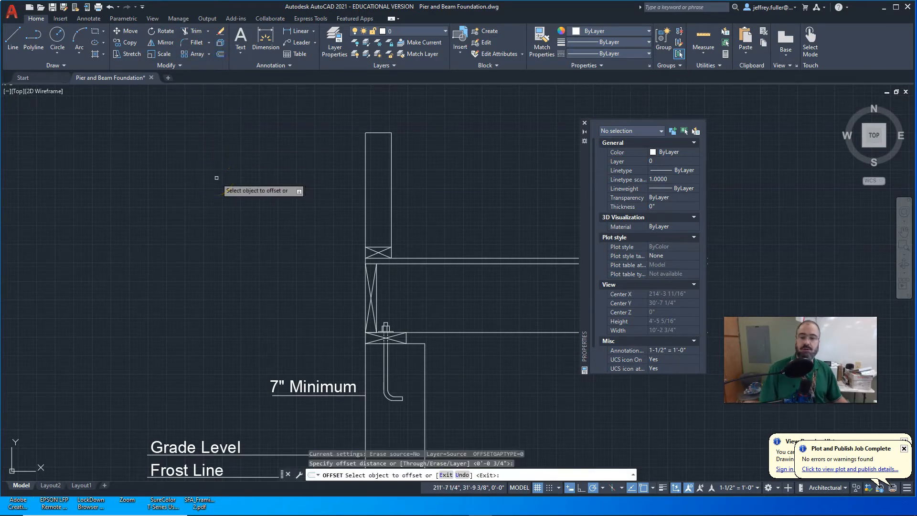
{"action": "left_click", "coordinate": [365, 193]}
{"action": "left_click", "coordinate": [357, 225]}
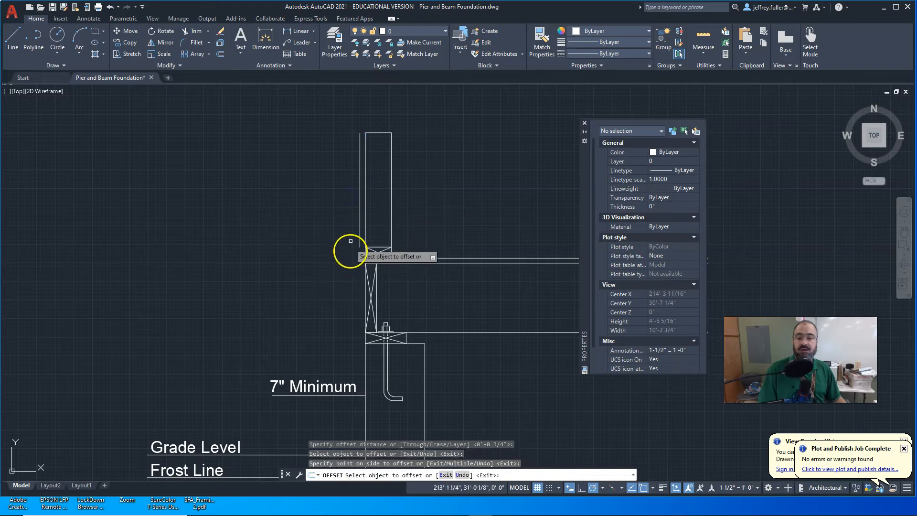
{"action": "key", "text": "Escape"}
{"action": "key", "text": "Escape"}
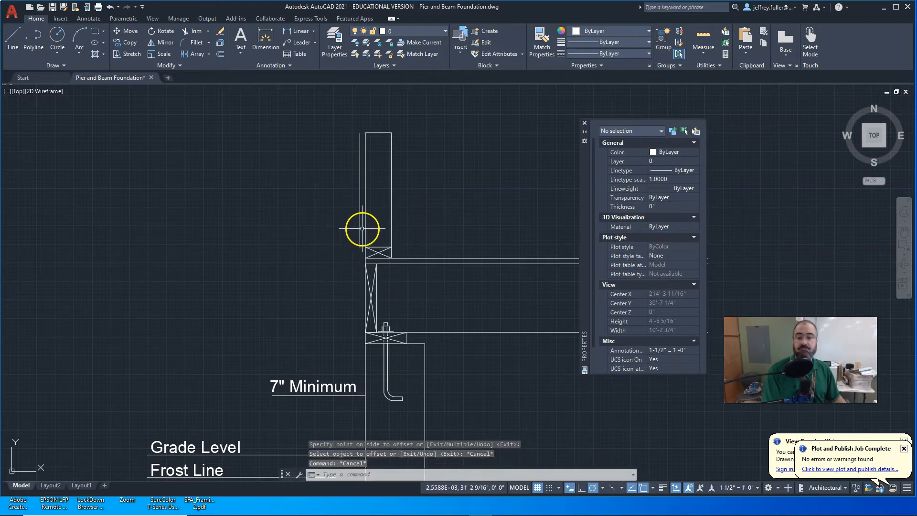
- Stretch the sheathing line's lower end down about 1'-3 11/16", past the underside of the mud sill
{"action": "left_click", "coordinate": [361, 228]}
{"action": "left_click", "coordinate": [360, 247]}
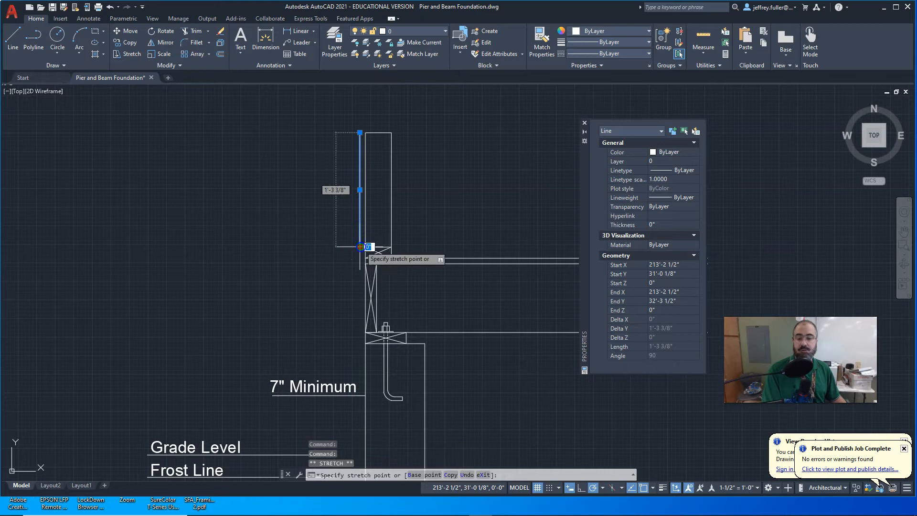
{"action": "middle_click_drag", "start_coordinate": [363, 352], "coordinate": [361, 332]}
{"action": "scroll", "coordinate": [344, 329], "scroll_direction": "up", "scroll_amount": 8}
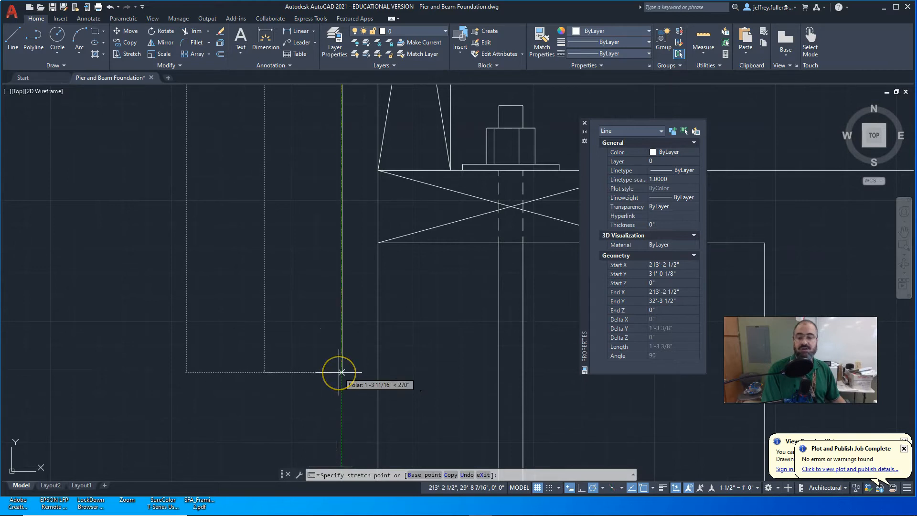
{"action": "scroll", "coordinate": [341, 371], "scroll_direction": "down", "scroll_amount": 4}
{"action": "key", "text": "Escape"}
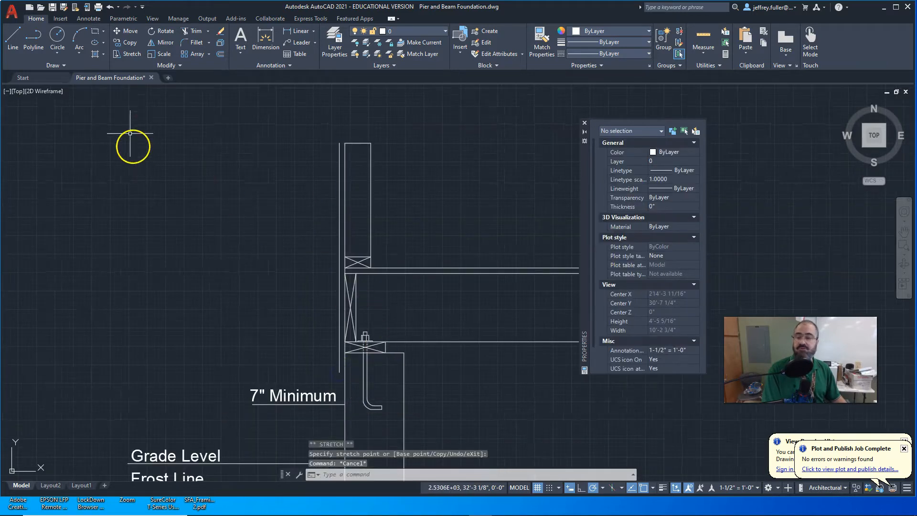
- Draw the sheathing's bottom edge from 2" below the mud sill's outer bottom corner across to the sheathing line
{"action": "left_click", "coordinate": [13, 38]}
{"action": "scroll", "coordinate": [317, 321], "scroll_direction": "up", "scroll_amount": 4}
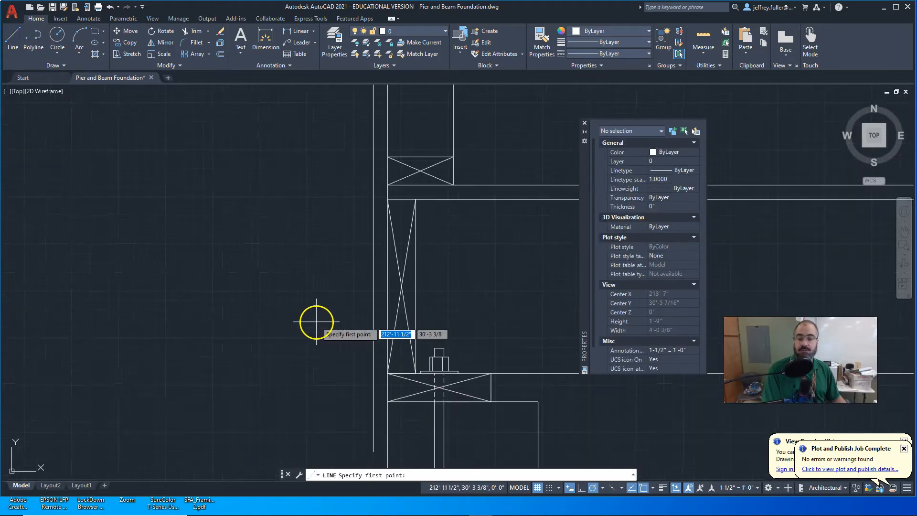
{"action": "middle_click_drag", "start_coordinate": [317, 321], "coordinate": [290, 110]}
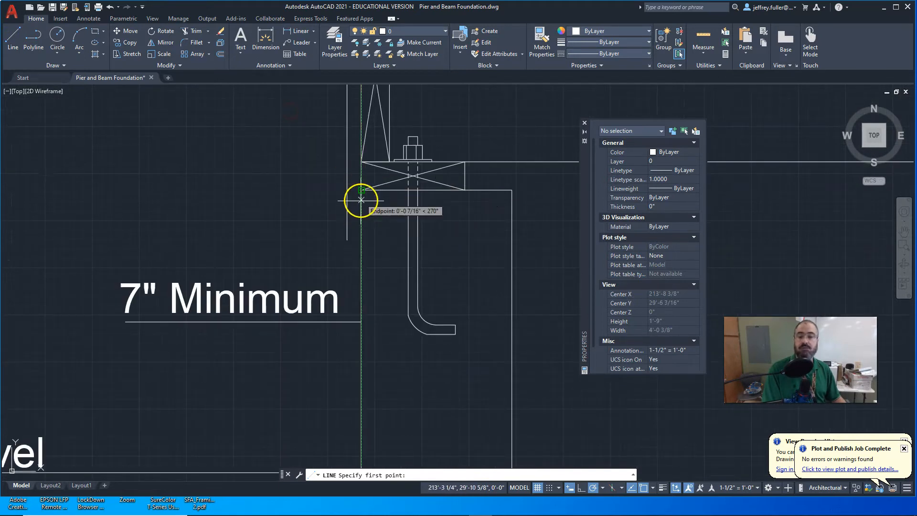
{"action": "key", "text": "Return"}
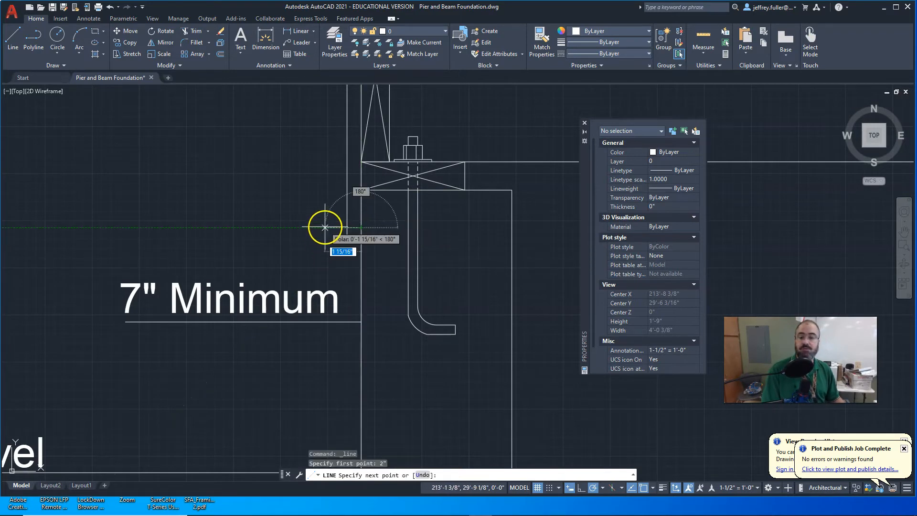
{"action": "left_click", "coordinate": [345, 228]}
{"action": "key", "text": "Escape"}
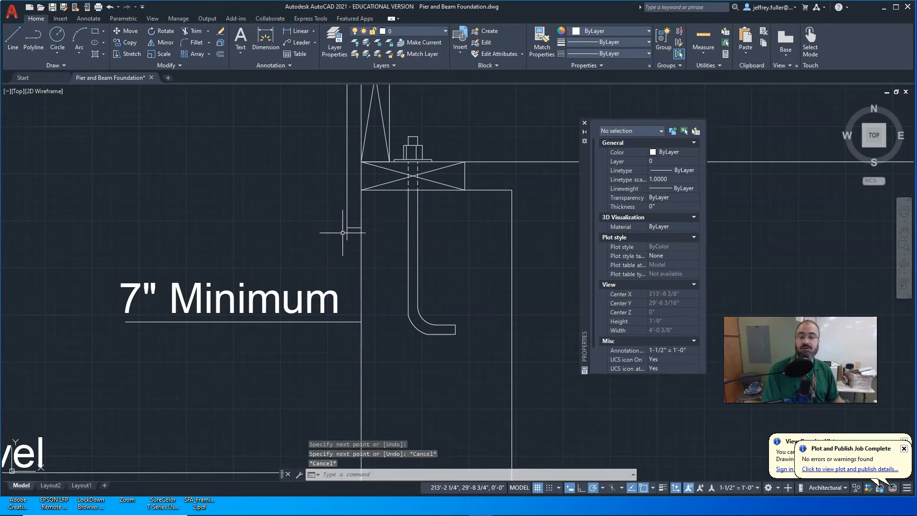
- Trim the excess sheathing line below the sheathing's bottom edge
{"action": "left_click", "coordinate": [195, 33]}
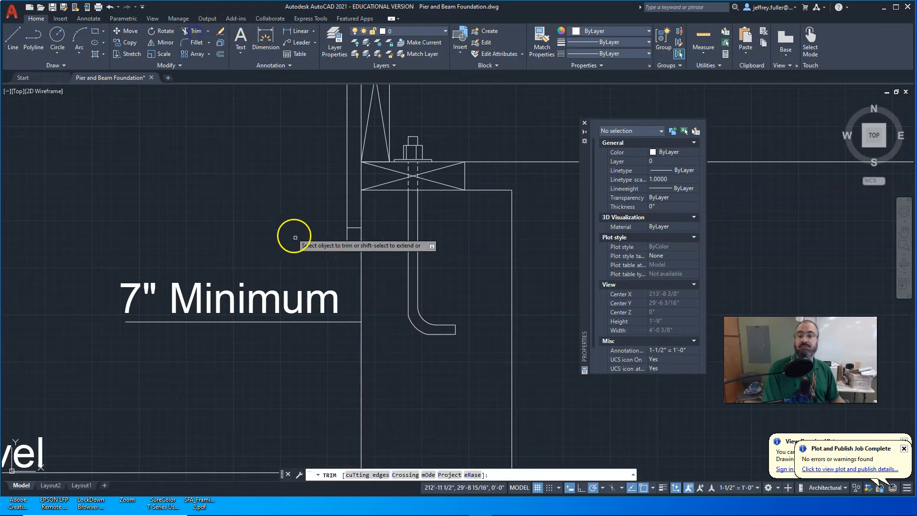
{"action": "left_click", "coordinate": [347, 235]}
{"action": "key", "text": "Escape"}
- Compare the drawn wall section with the finished reference detail around the sheathing, siding and mud sill
{"action": "scroll", "coordinate": [334, 248], "scroll_direction": "down", "scroll_amount": 6}
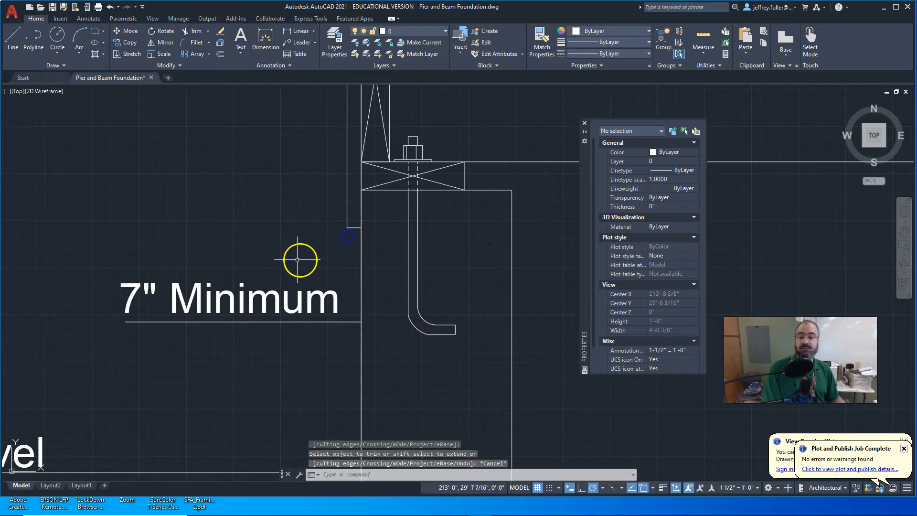
{"action": "middle_click_drag", "start_coordinate": [333, 225], "coordinate": [348, 233]}
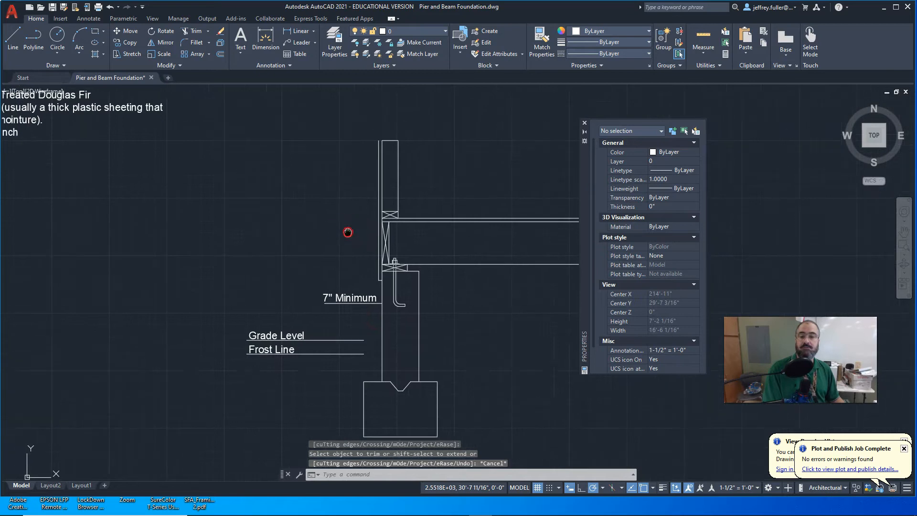
{"action": "scroll", "coordinate": [363, 185], "scroll_direction": "up", "scroll_amount": 2}
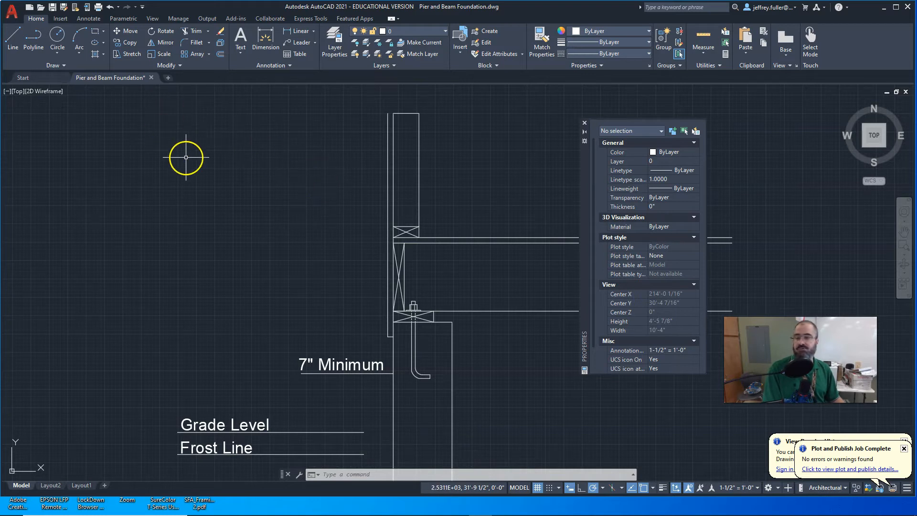
{"action": "scroll", "coordinate": [188, 242], "scroll_direction": "down", "scroll_amount": 4}
{"action": "scroll", "coordinate": [567, 207], "scroll_direction": "down", "scroll_amount": 2}
{"action": "scroll", "coordinate": [369, 266], "scroll_direction": "up", "scroll_amount": 8}
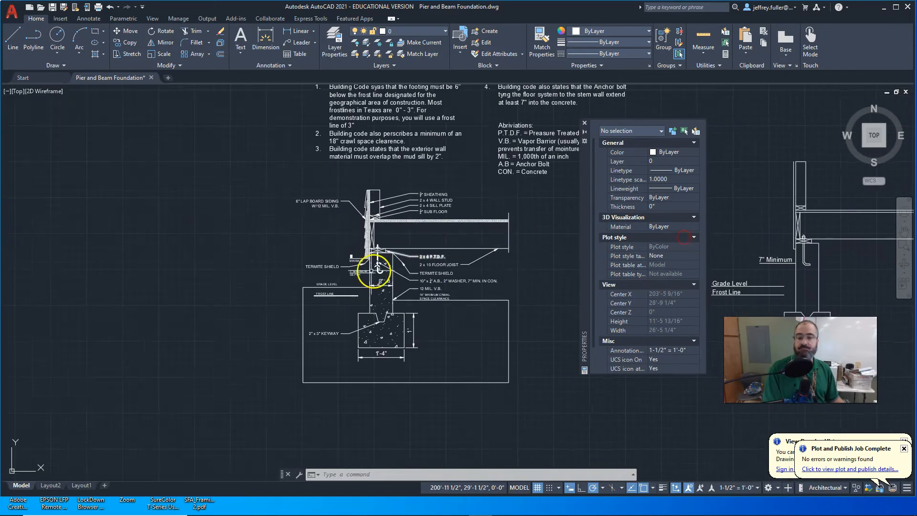
{"action": "scroll", "coordinate": [481, 219], "scroll_direction": "down", "scroll_amount": 3}
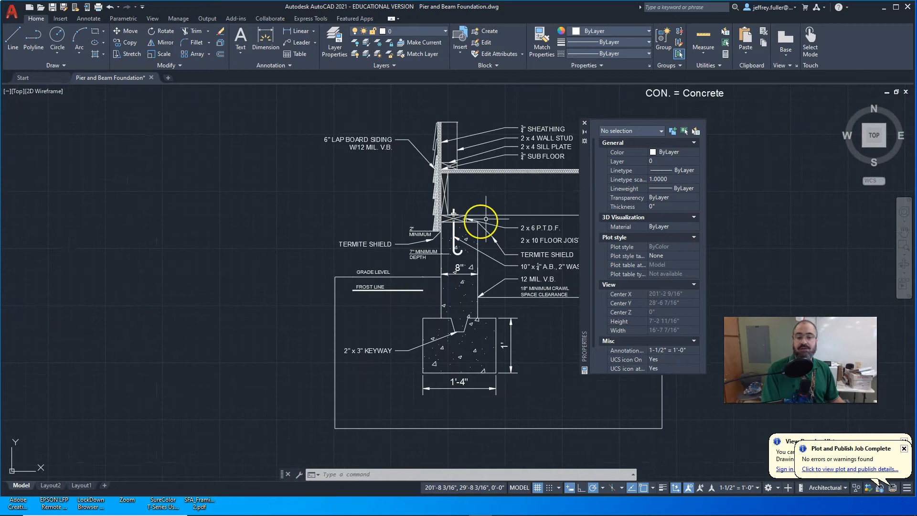
- Draw a 1" horizontal line outward from the sheathing's outer bottom corner as the lower edge of the first lap siding board
{"action": "scroll", "coordinate": [481, 220], "scroll_direction": "down", "scroll_amount": 3}
{"action": "middle_click_drag", "start_coordinate": [481, 219], "coordinate": [44, 240]}
{"action": "middle_click_drag", "start_coordinate": [360, 237], "coordinate": [250, 253]}
{"action": "scroll", "coordinate": [318, 241], "scroll_direction": "up", "scroll_amount": 3}
{"action": "scroll", "coordinate": [281, 247], "scroll_direction": "down", "scroll_amount": 1}
{"action": "middle_click_drag", "start_coordinate": [311, 238], "coordinate": [235, 239]}
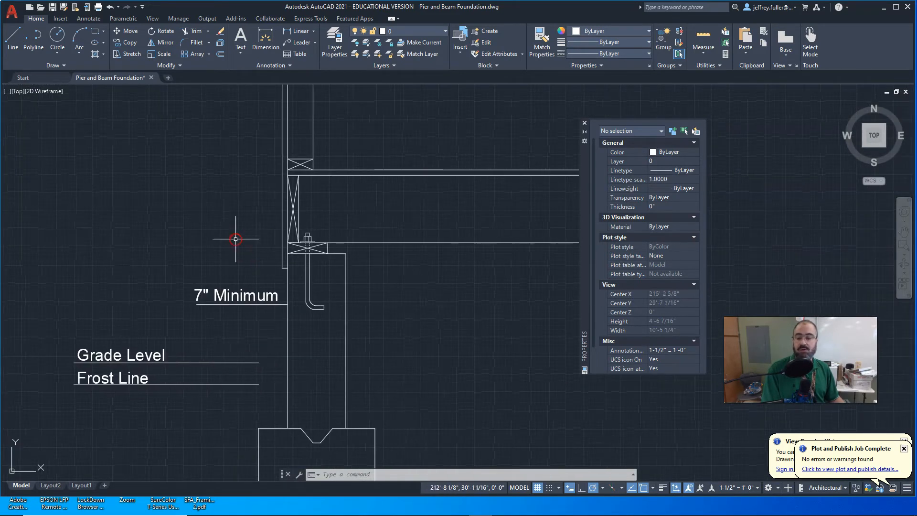
{"action": "left_click", "coordinate": [14, 48]}
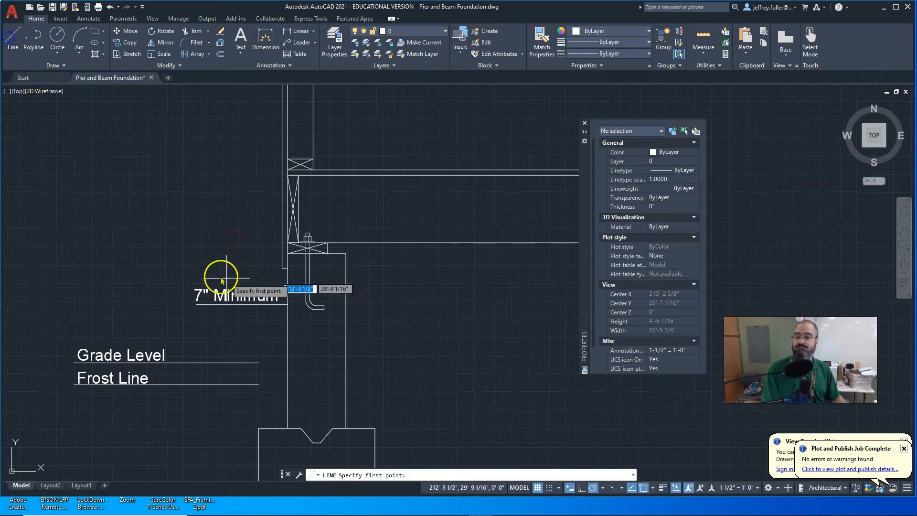
{"action": "mouse_move", "coordinate": [231, 262]}
{"action": "middle_mouse_down"}
{"action": "mouse_move", "coordinate": [365, 235]}
{"action": "mouse_move", "coordinate": [577, 216]}
{"action": "middle_mouse_up"}
{"action": "scroll", "coordinate": [184, 252], "scroll_direction": "down", "scroll_amount": 3}
{"action": "mouse_move", "coordinate": [27, 282]}
{"action": "middle_mouse_down"}
{"action": "mouse_move", "coordinate": [356, 267]}
{"action": "mouse_move", "coordinate": [113, 245]}
{"action": "middle_mouse_up"}
{"action": "scroll", "coordinate": [235, 237], "scroll_direction": "up", "scroll_amount": 3}
{"action": "scroll", "coordinate": [244, 236], "scroll_direction": "up", "scroll_amount": 3}
{"action": "scroll", "coordinate": [341, 309], "scroll_direction": "down", "scroll_amount": 5}
{"action": "middle_click_drag", "start_coordinate": [379, 310], "coordinate": [2, 296]}
{"action": "middle_click_drag", "start_coordinate": [332, 294], "coordinate": [124, 302]}
{"action": "scroll", "coordinate": [399, 262], "scroll_direction": "up", "scroll_amount": 4}
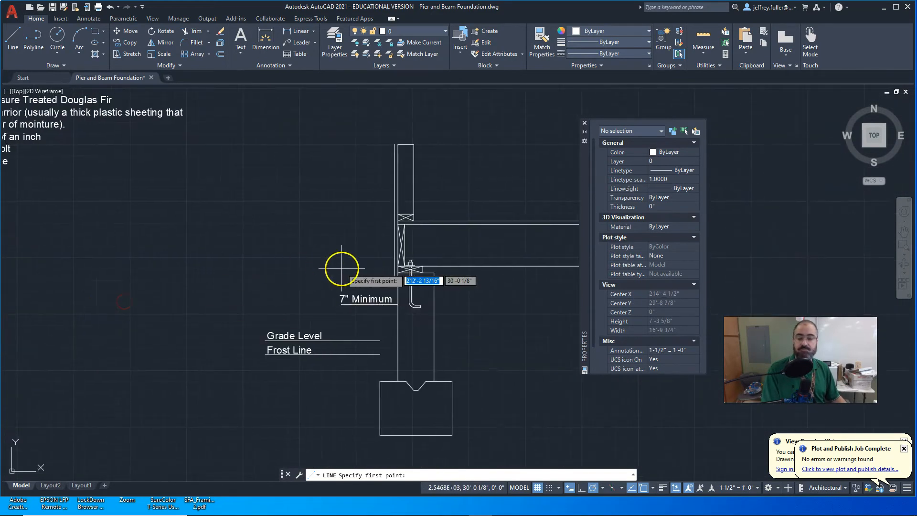
{"action": "middle_click_drag", "start_coordinate": [399, 277], "coordinate": [178, 268]}
{"action": "scroll", "coordinate": [228, 292], "scroll_direction": "up", "scroll_amount": 2}
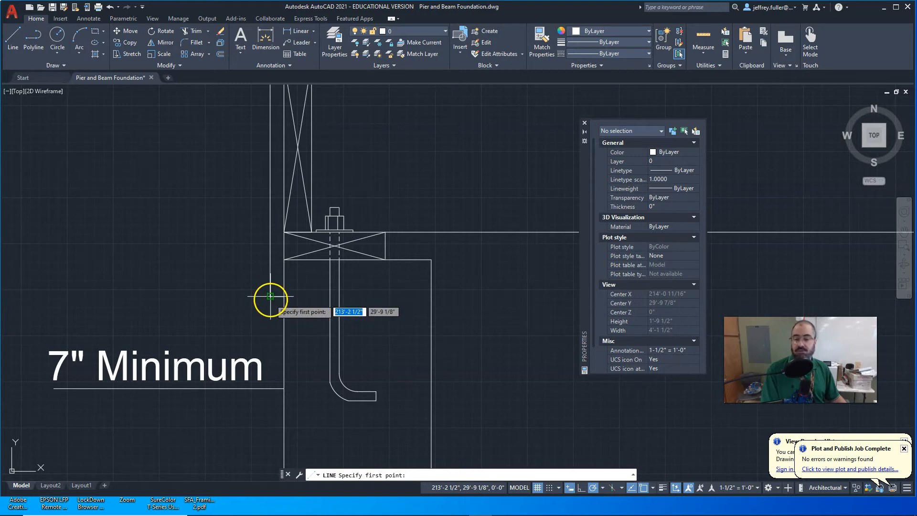
{"action": "left_click", "coordinate": [270, 297]}
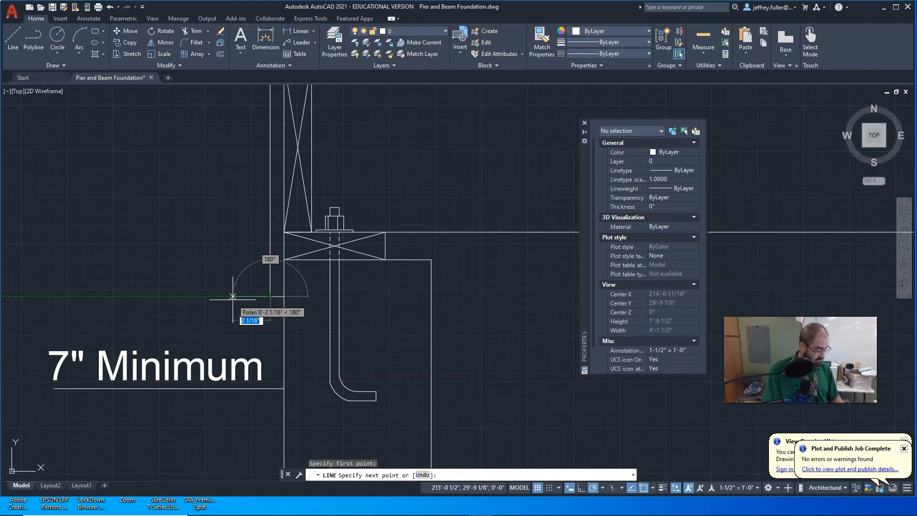
{"action": "key", "text": "Return"}
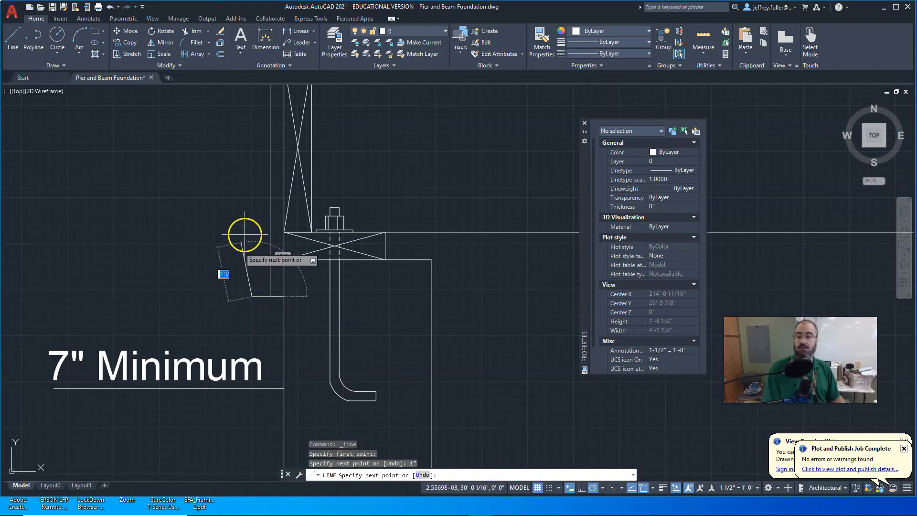
- Try to draw the siding board's sloped face from the outer end of its lower edge up towards the sheathing
{"action": "scroll", "coordinate": [254, 207], "scroll_direction": "down", "scroll_amount": 1}
{"action": "middle_click_drag", "start_coordinate": [254, 208], "coordinate": [260, 304]}
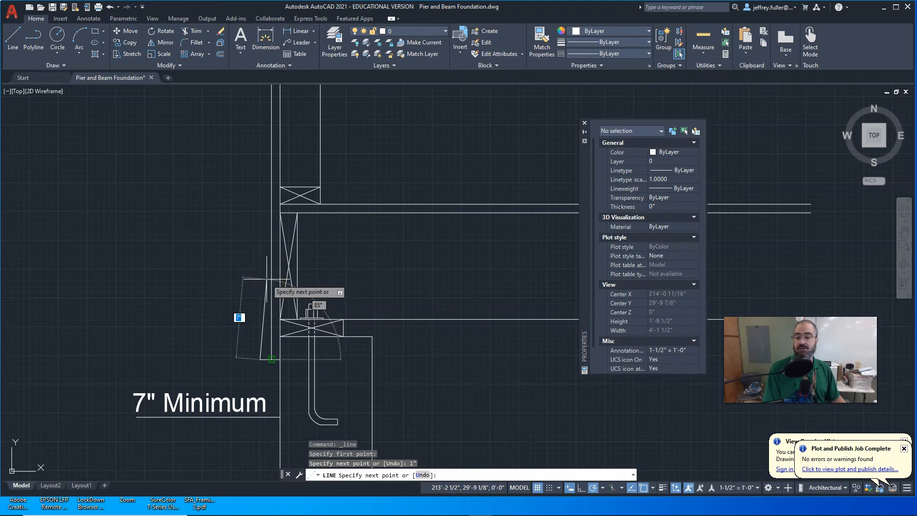
{"action": "left_click", "coordinate": [272, 359]}
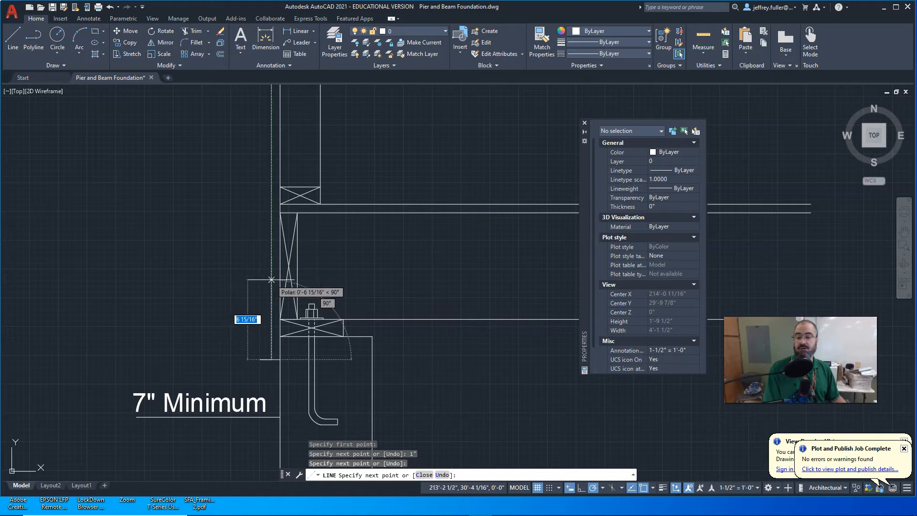
{"action": "key", "text": "Escape"}
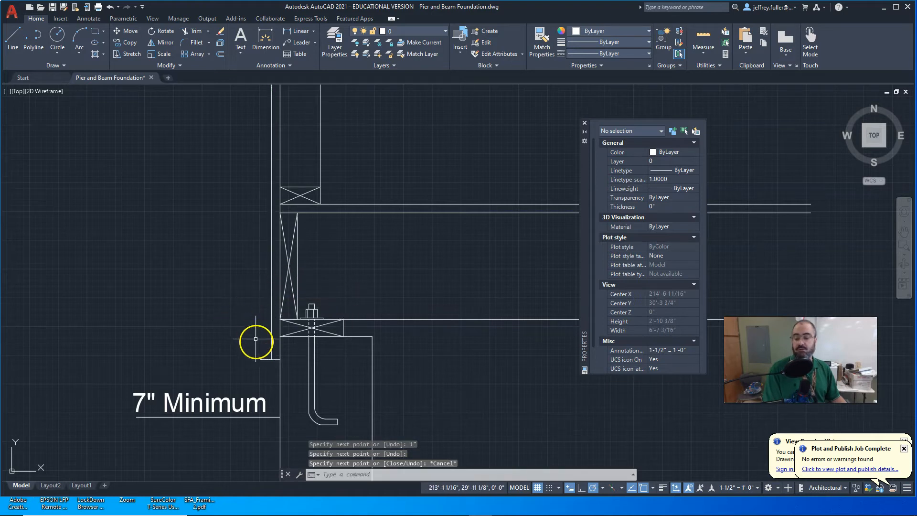
{"action": "left_click", "coordinate": [24, 26]}
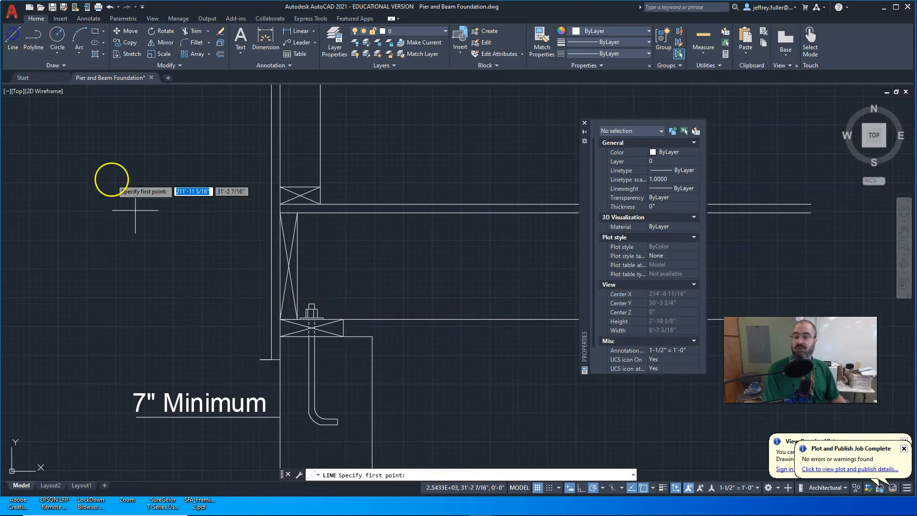
{"action": "left_click", "coordinate": [260, 360]}
{"action": "scroll", "coordinate": [261, 277], "scroll_direction": "up", "scroll_amount": 4}
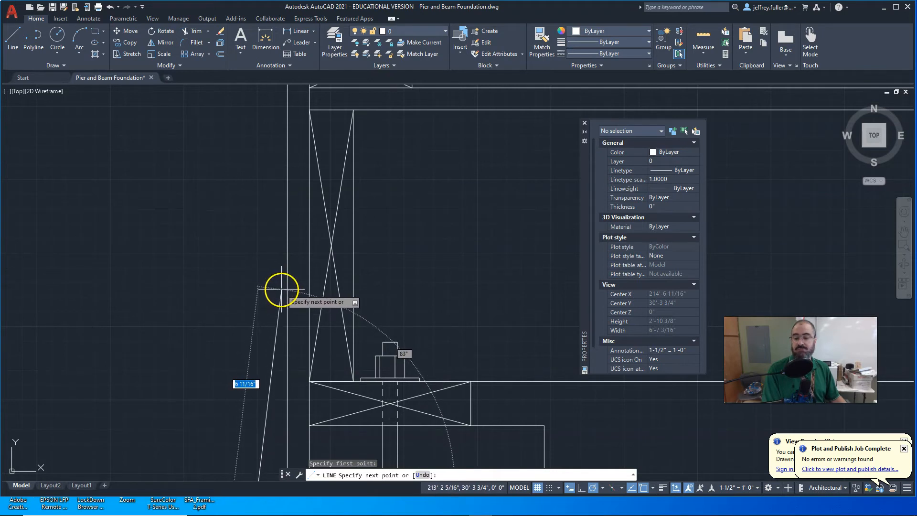
{"action": "left_click", "coordinate": [283, 289]}
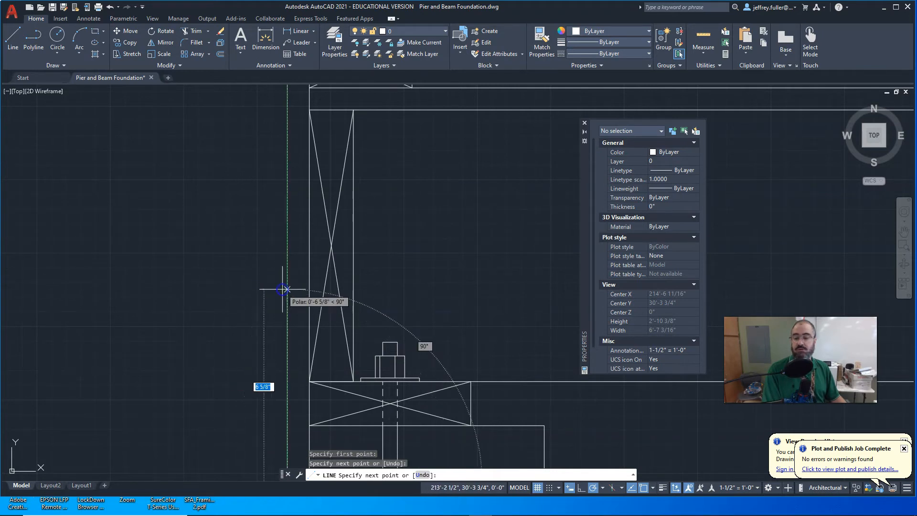
{"action": "left_click", "coordinate": [273, 297]}
{"action": "scroll", "coordinate": [256, 248], "scroll_direction": "up", "scroll_amount": 6}
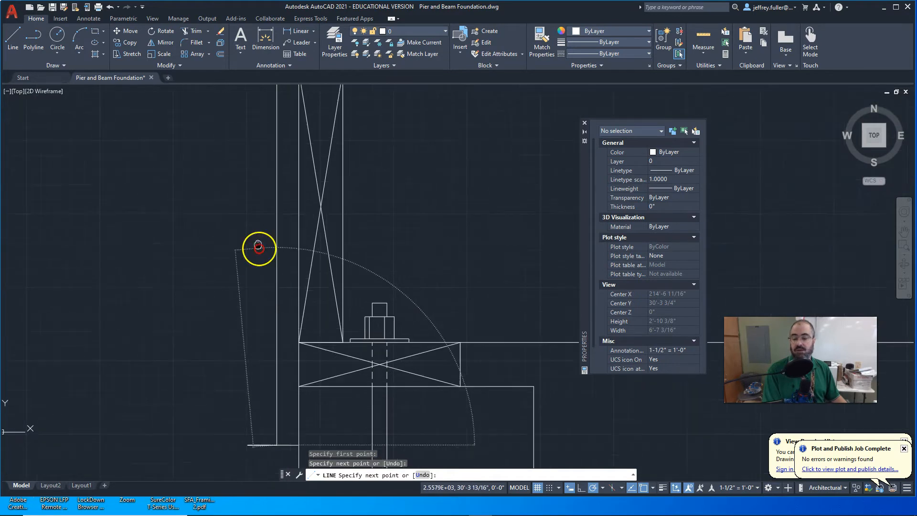
{"action": "key", "text": "Escape"}
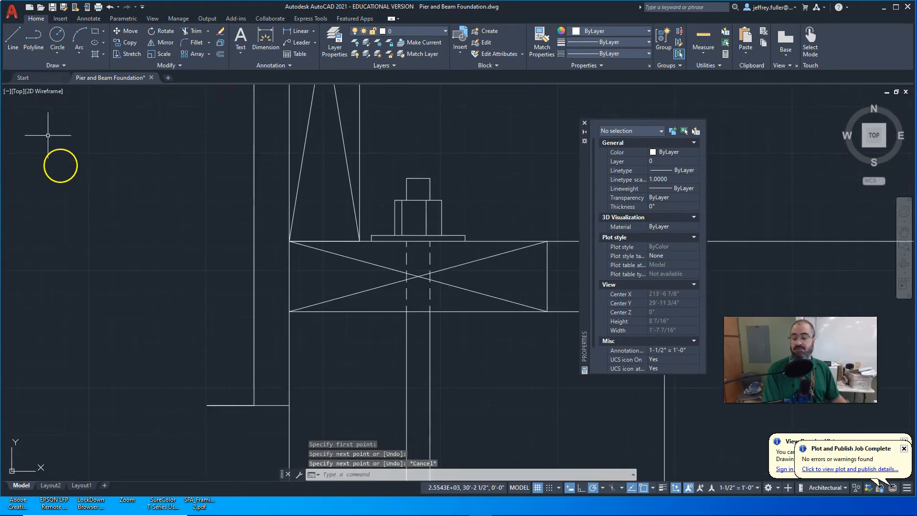
- With object snap off, draw the siding board's sloped face about 6 13/16" long at about 83° and close its top to the sheathing
{"action": "left_click", "coordinate": [14, 56]}
{"action": "left_click", "coordinate": [209, 405]}
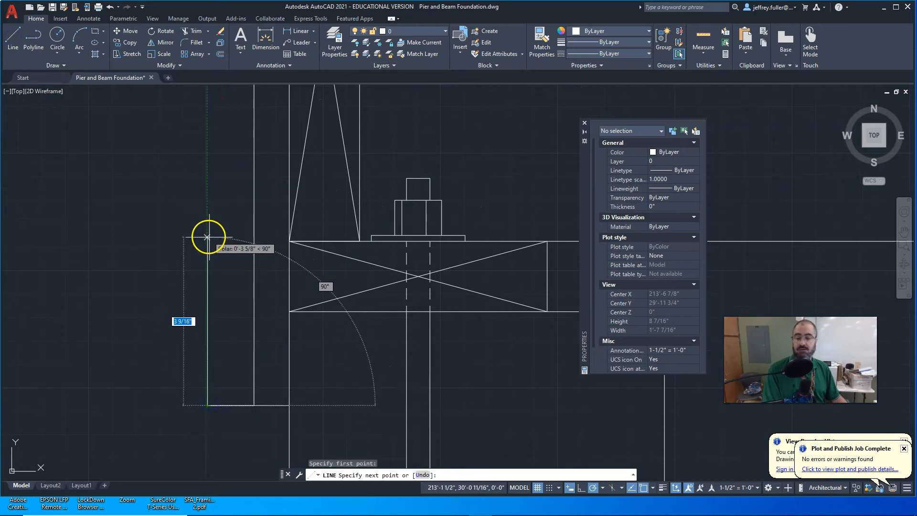
{"action": "left_click", "coordinate": [632, 487]}
{"action": "middle_click_drag", "start_coordinate": [228, 229], "coordinate": [223, 413]}
{"action": "mouse_move", "coordinate": [228, 152]}
{"action": "middle_mouse_down"}
{"action": "mouse_move", "coordinate": [215, 260]}
{"action": "mouse_move", "coordinate": [300, 96]}
{"action": "middle_mouse_up"}
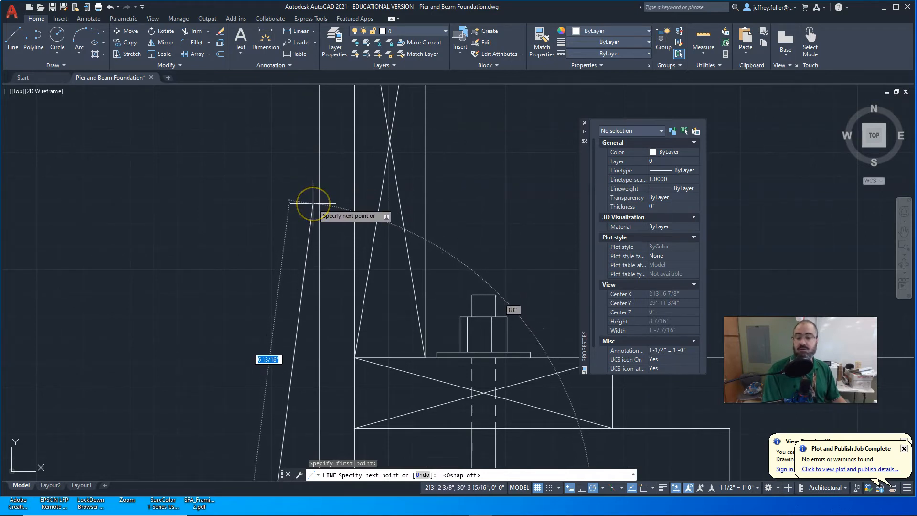
{"action": "left_click", "coordinate": [313, 203]}
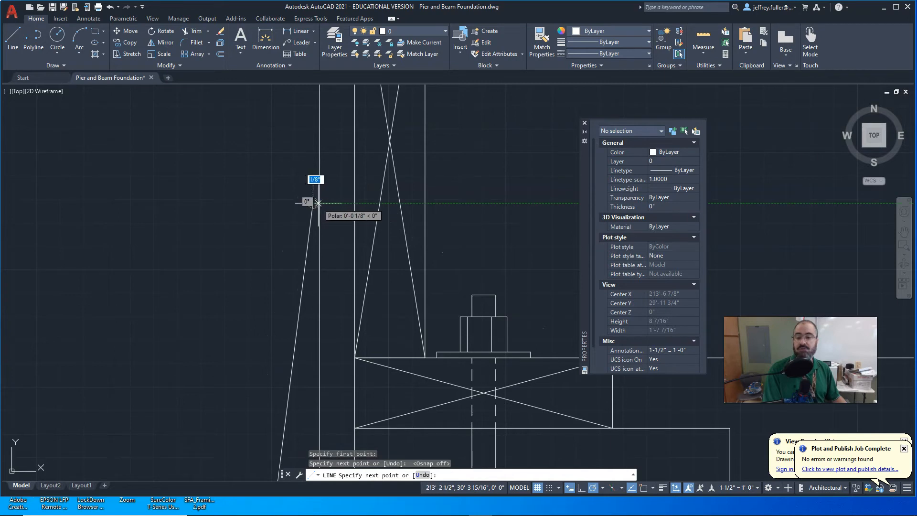
{"action": "left_click", "coordinate": [319, 203]}
{"action": "key", "text": "Escape"}
{"action": "scroll", "coordinate": [248, 329], "scroll_direction": "down", "scroll_amount": 2}
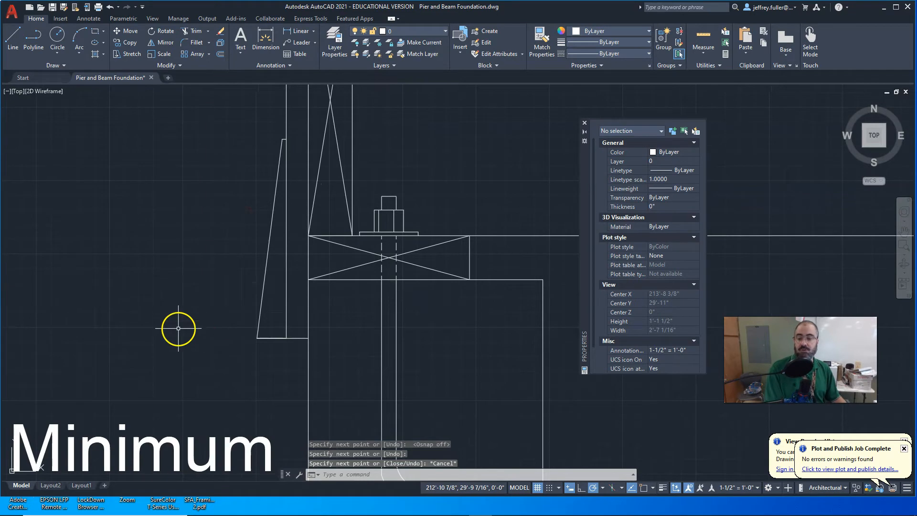
{"action": "scroll", "coordinate": [180, 332], "scroll_direction": "down", "scroll_amount": 2}
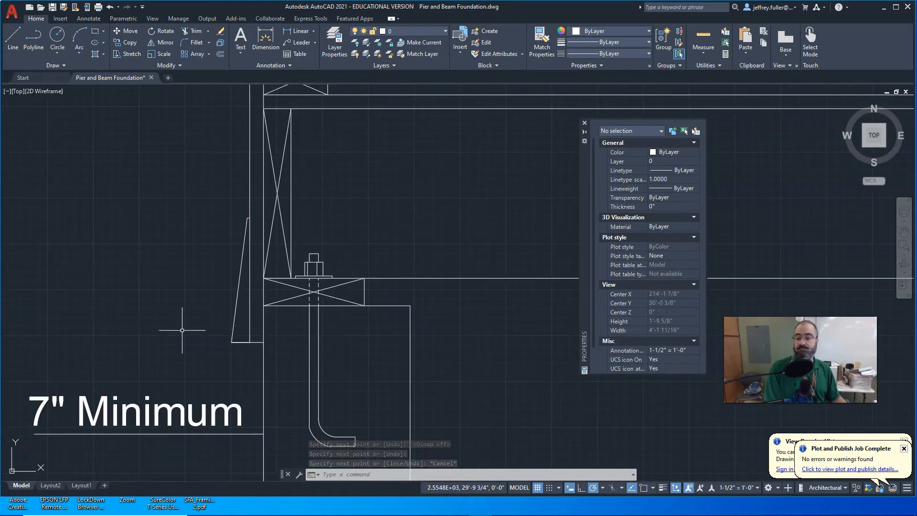
- Turn object snap back on and create a rectangular array from the siding board's bottom, sloped face and top lines
{"action": "left_click", "coordinate": [644, 488]}
{"action": "middle_click_drag", "start_coordinate": [213, 348], "coordinate": [272, 347]}
{"action": "middle_click_drag", "start_coordinate": [246, 288], "coordinate": [226, 229]}
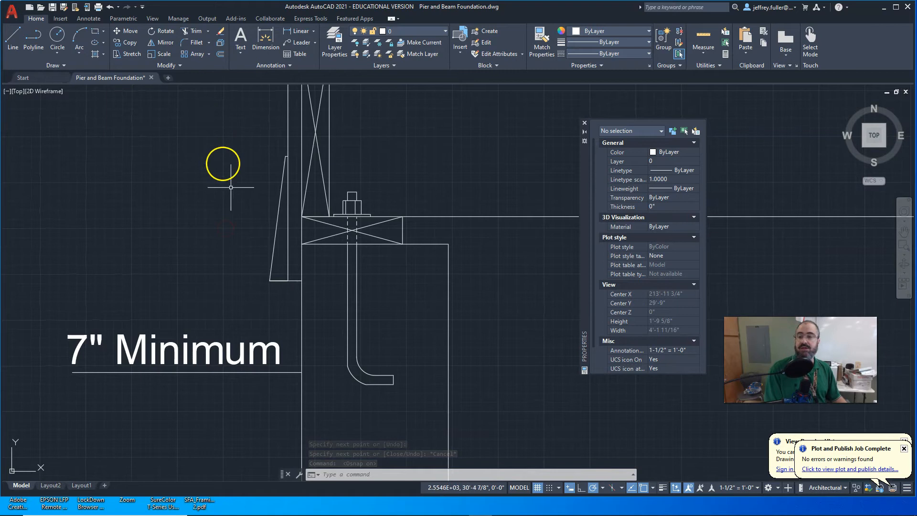
{"action": "left_click", "coordinate": [191, 55]}
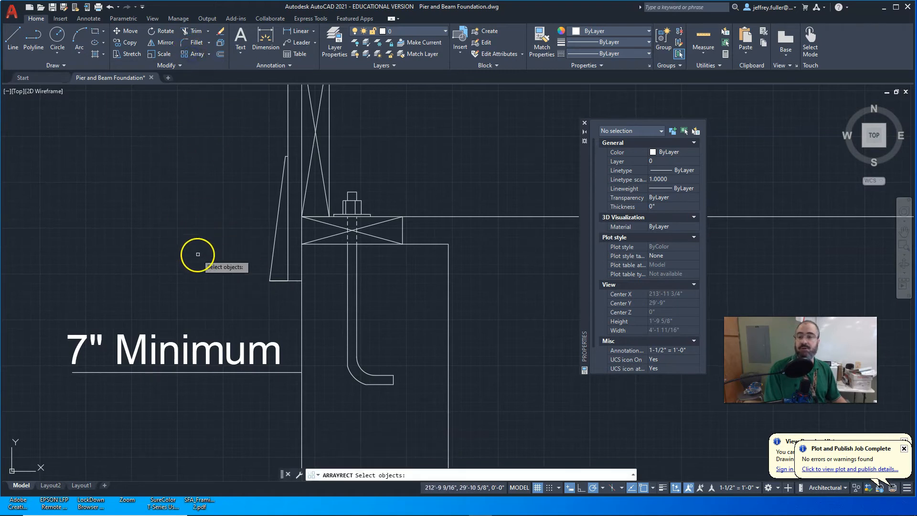
{"action": "left_click", "coordinate": [277, 292]}
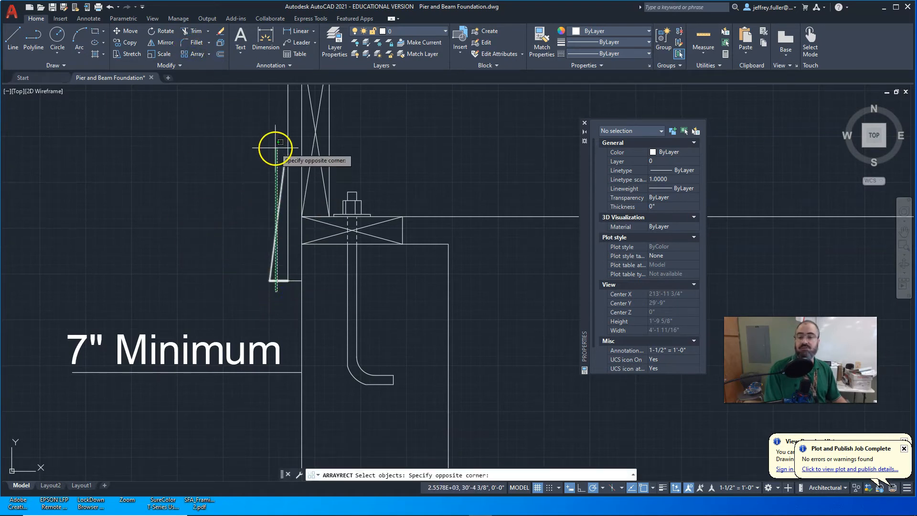
{"action": "key", "text": "Escape"}
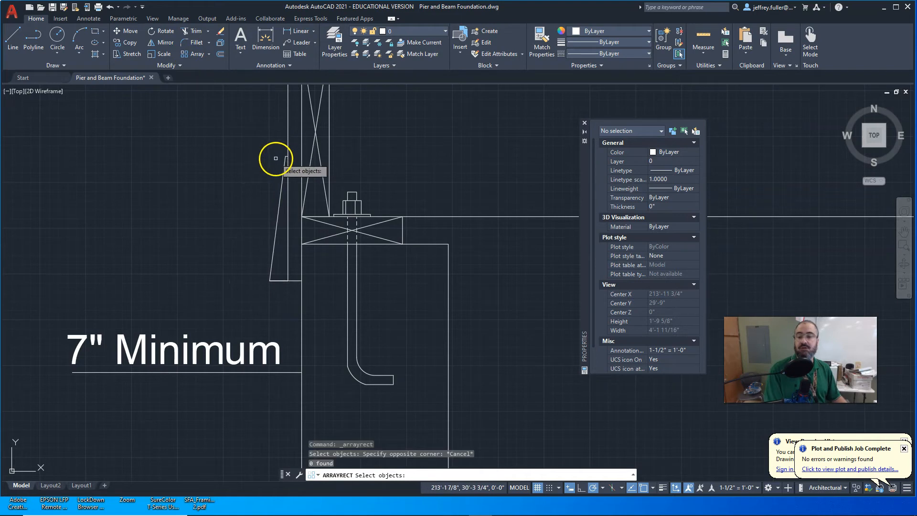
{"action": "scroll", "coordinate": [280, 149], "scroll_direction": "up", "scroll_amount": 6}
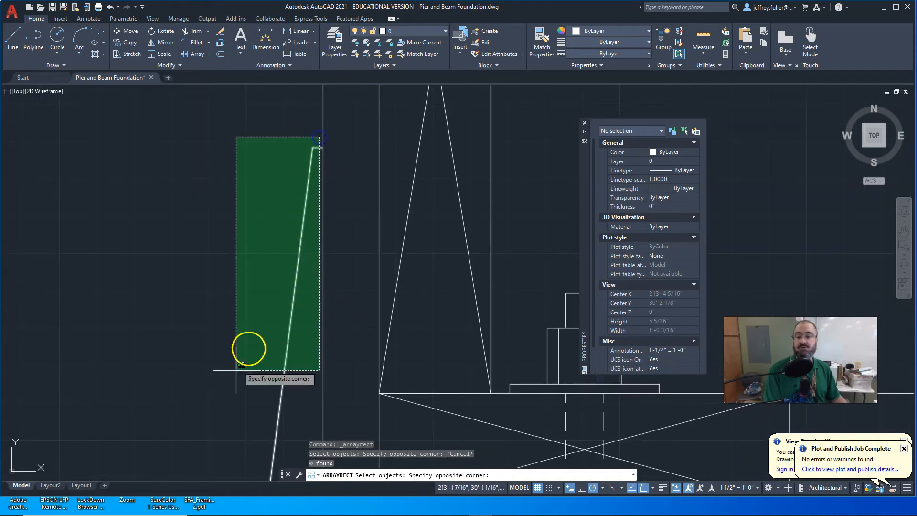
{"action": "scroll", "coordinate": [219, 422], "scroll_direction": "down", "scroll_amount": 3}
{"action": "middle_click_drag", "start_coordinate": [205, 440], "coordinate": [201, 223]}
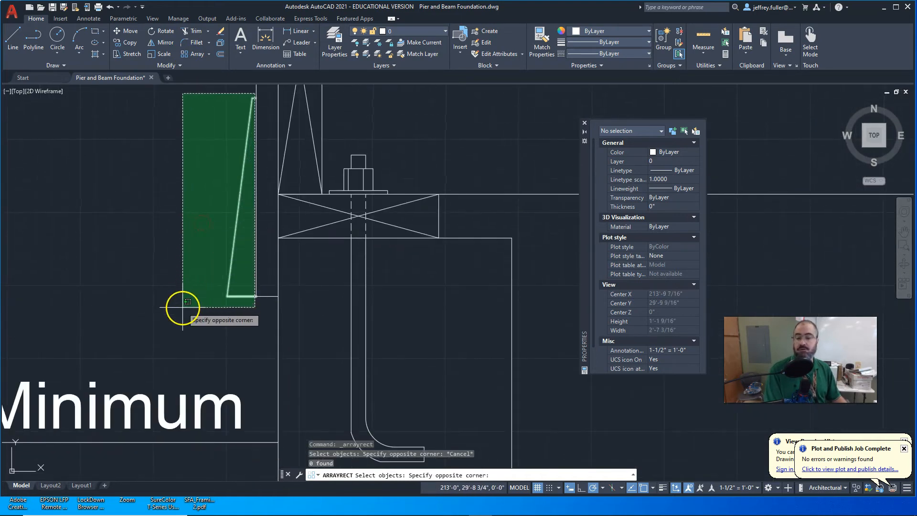
{"action": "left_click", "coordinate": [180, 307]}
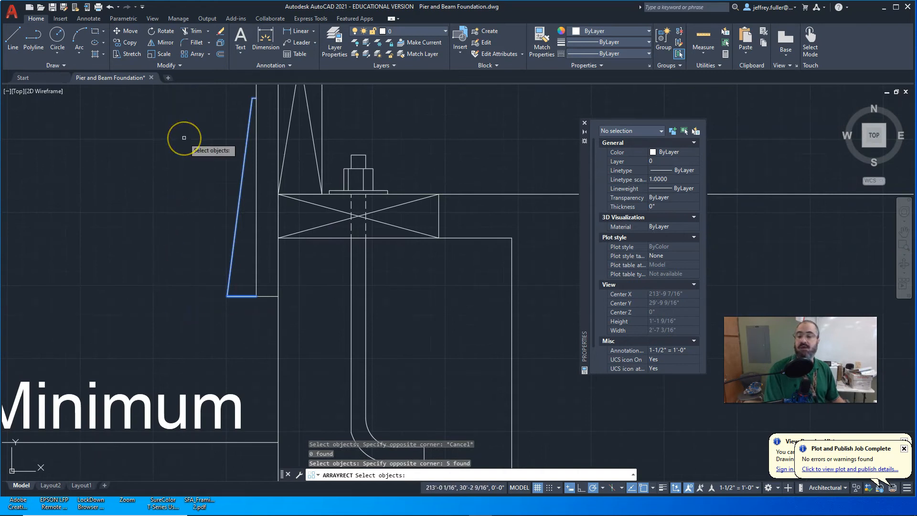
{"action": "key", "text": "Return"}
- Set the siding array to 1 column
{"action": "middle_click_drag", "start_coordinate": [191, 180], "coordinate": [217, 337]}
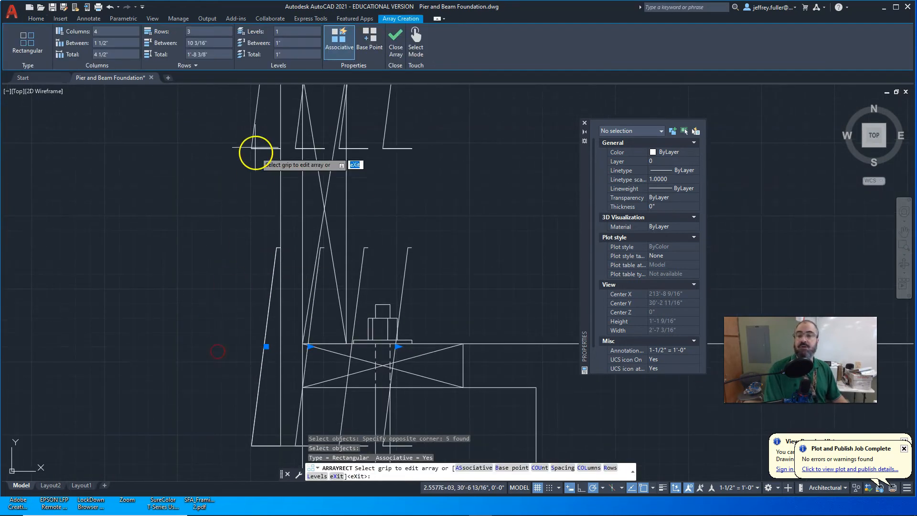
{"action": "left_click", "coordinate": [104, 30]}
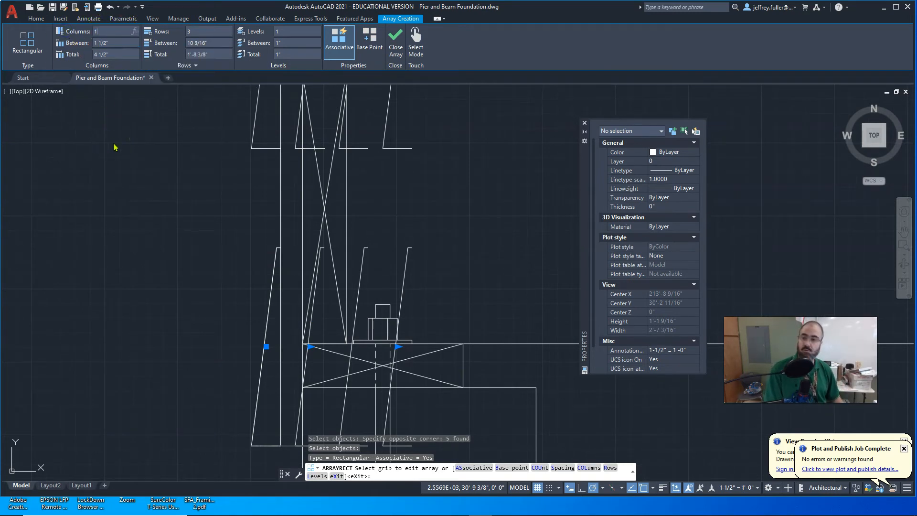
{"action": "type", "text": "1"}
{"action": "key", "text": "Return"}
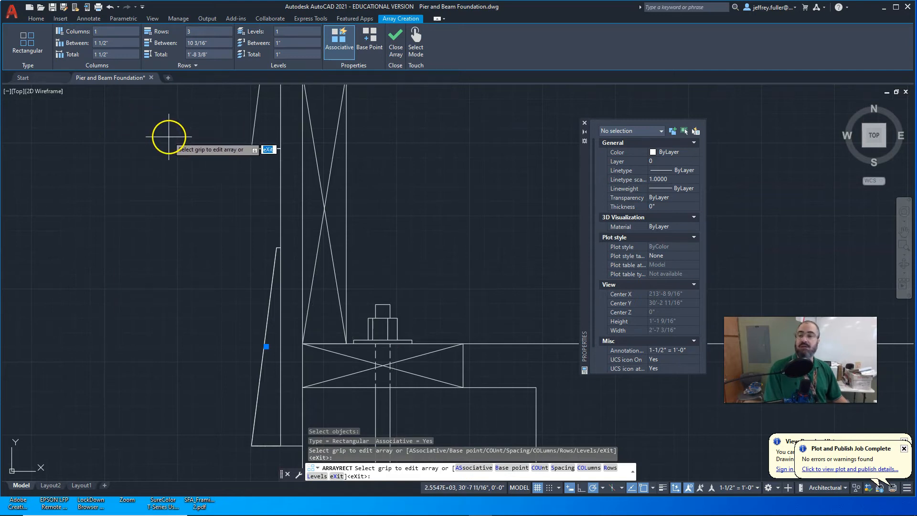
- Reduce the siding array's row spacing to about 5 1/8" so the boards stack up the wall, and finish the array
{"action": "scroll", "coordinate": [174, 120], "scroll_direction": "down", "scroll_amount": 2}
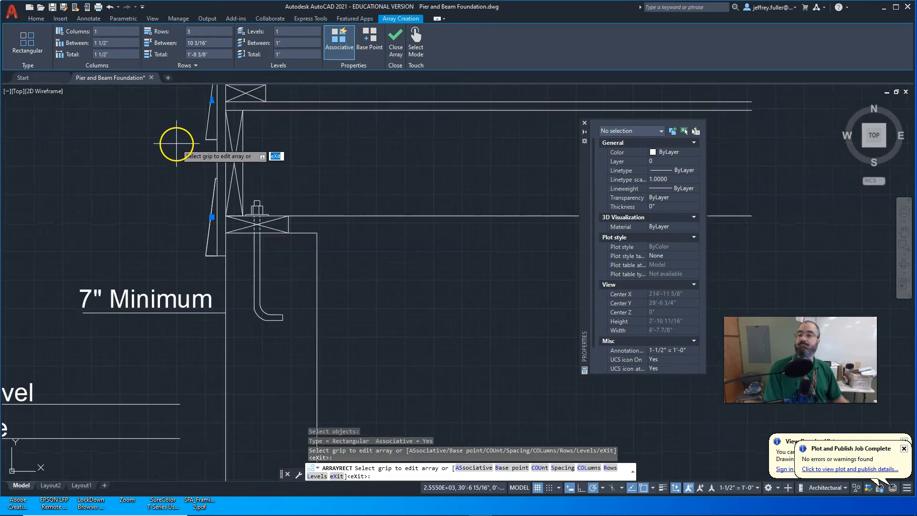
{"action": "scroll", "coordinate": [225, 198], "scroll_direction": "down", "scroll_amount": 3}
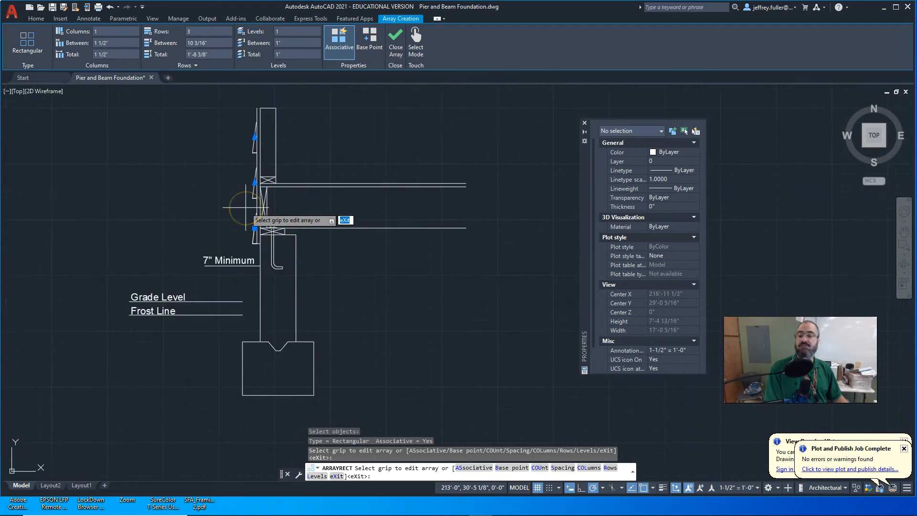
{"action": "scroll", "coordinate": [231, 203], "scroll_direction": "up", "scroll_amount": 2}
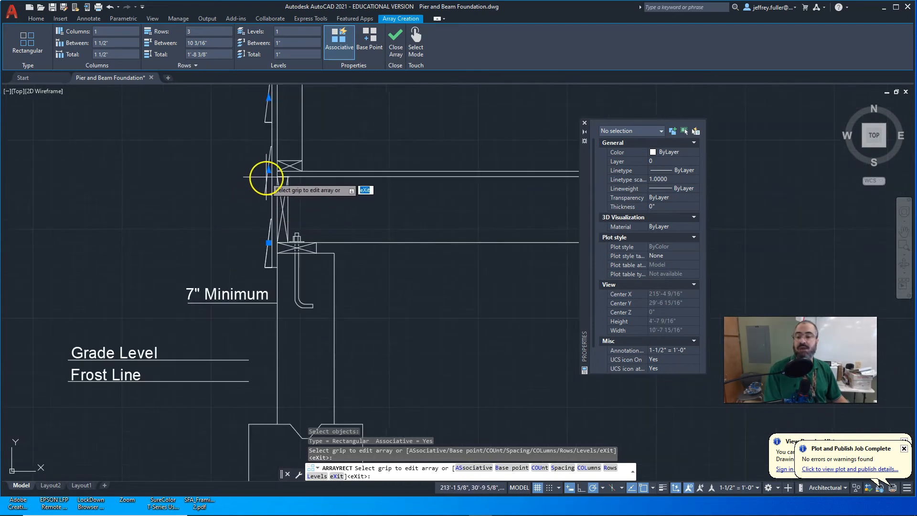
{"action": "left_click", "coordinate": [268, 171]}
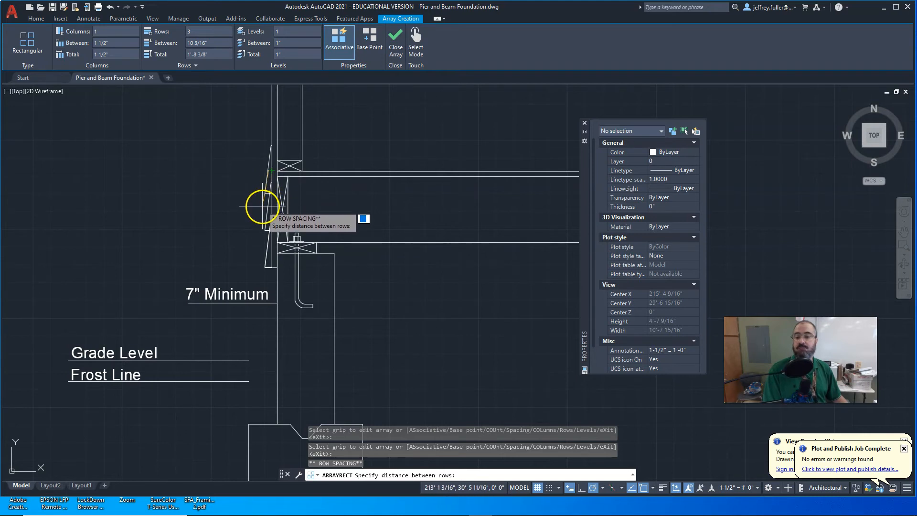
{"action": "left_click", "coordinate": [263, 206]}
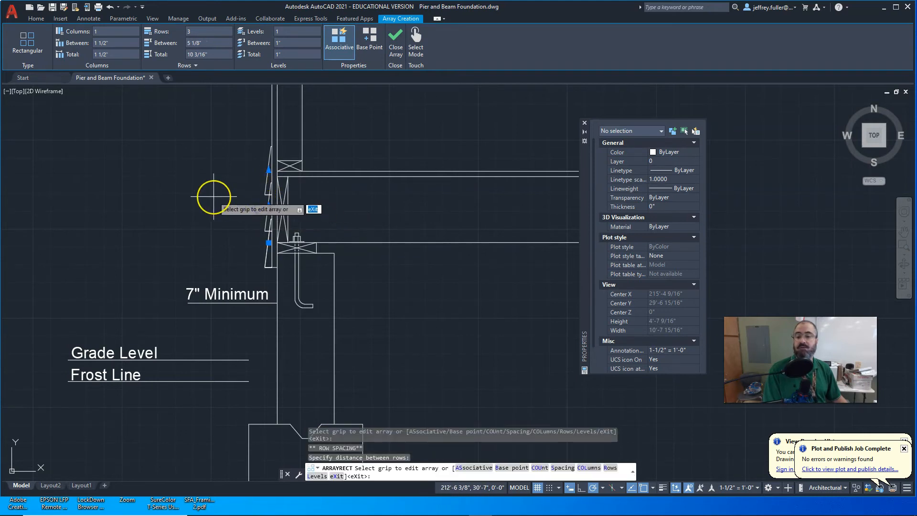
{"action": "key", "text": "Escape"}
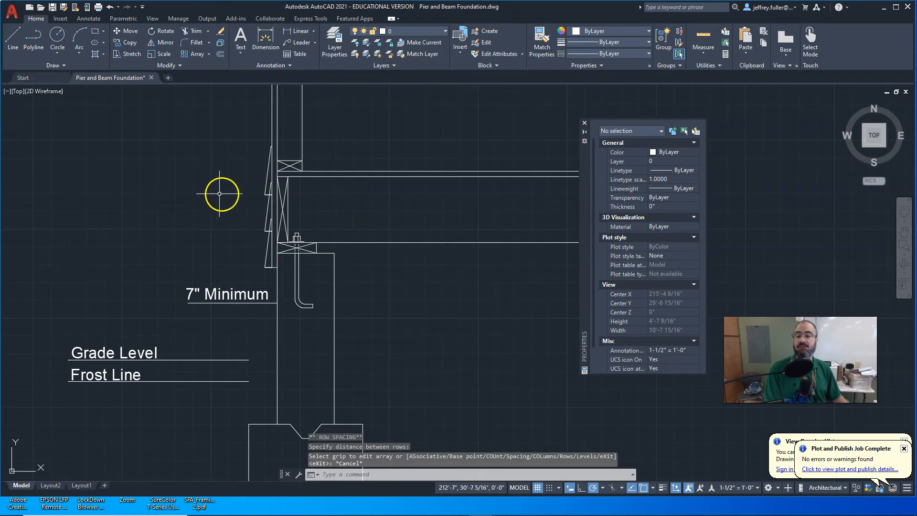
{"action": "left_click", "coordinate": [272, 188]}
{"action": "left_click", "coordinate": [204, 33]}
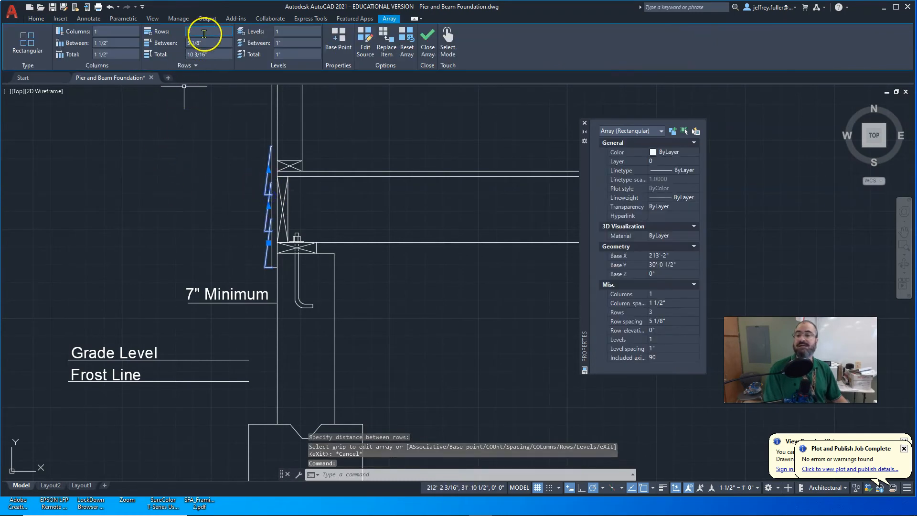
{"action": "scroll", "coordinate": [148, 129], "scroll_direction": "down", "scroll_amount": 2}
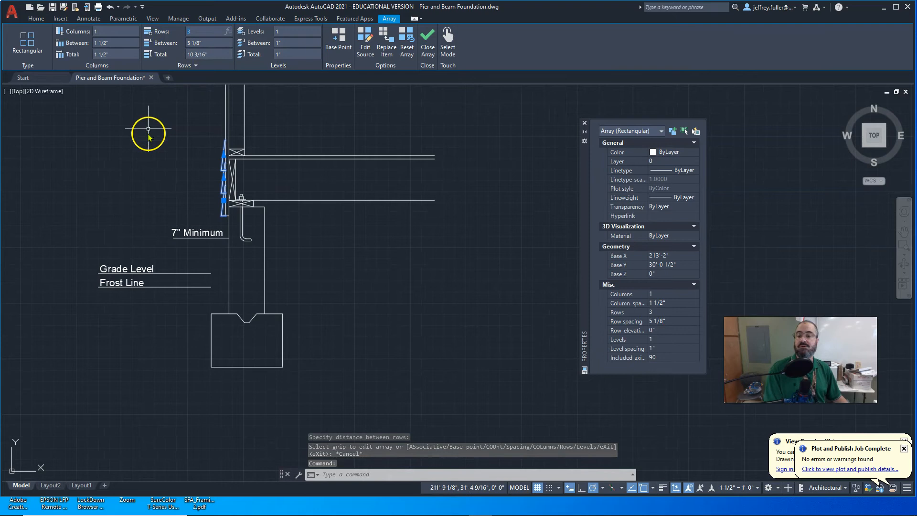
{"action": "middle_click_drag", "start_coordinate": [149, 133], "coordinate": [207, 218]}
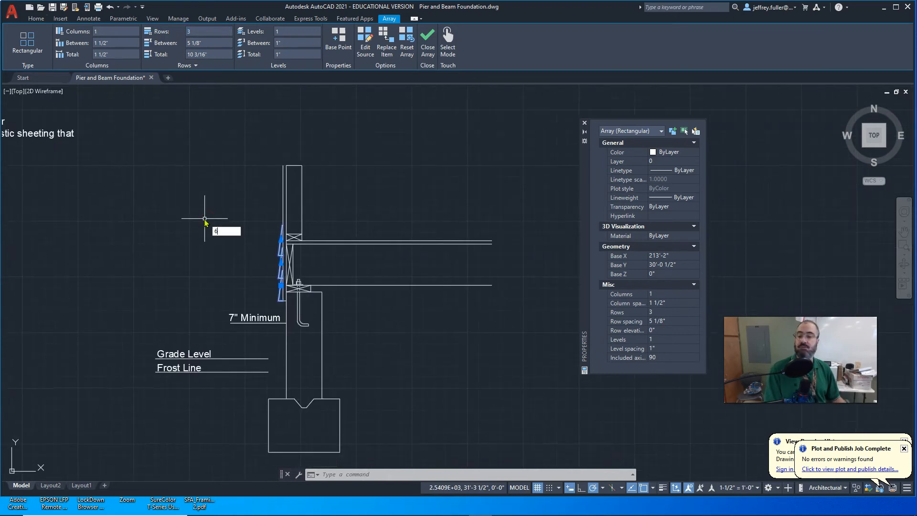
{"action": "key", "text": "Return"}
{"action": "key", "text": "Escape"}
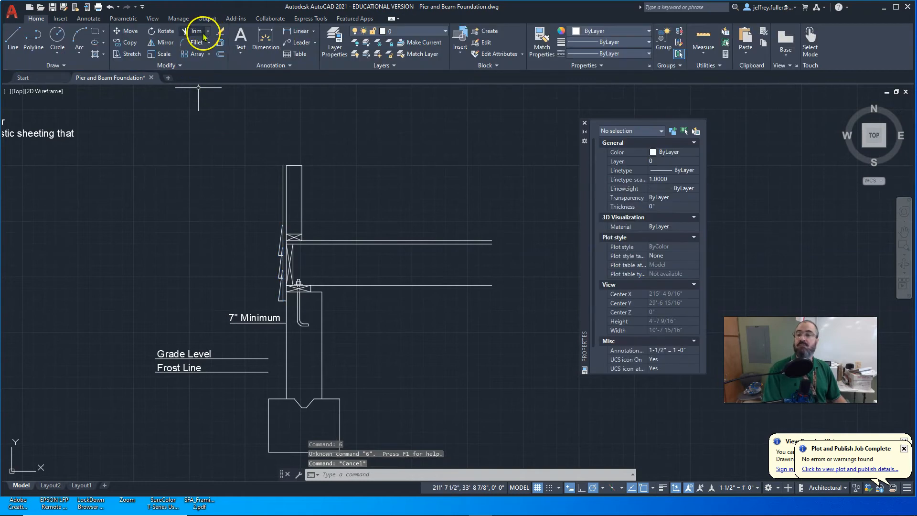
- Set the lap siding array to 5 rows so the boards continue up the wall, and deselect it
{"action": "left_click", "coordinate": [278, 250]}
{"action": "left_click", "coordinate": [198, 31]}
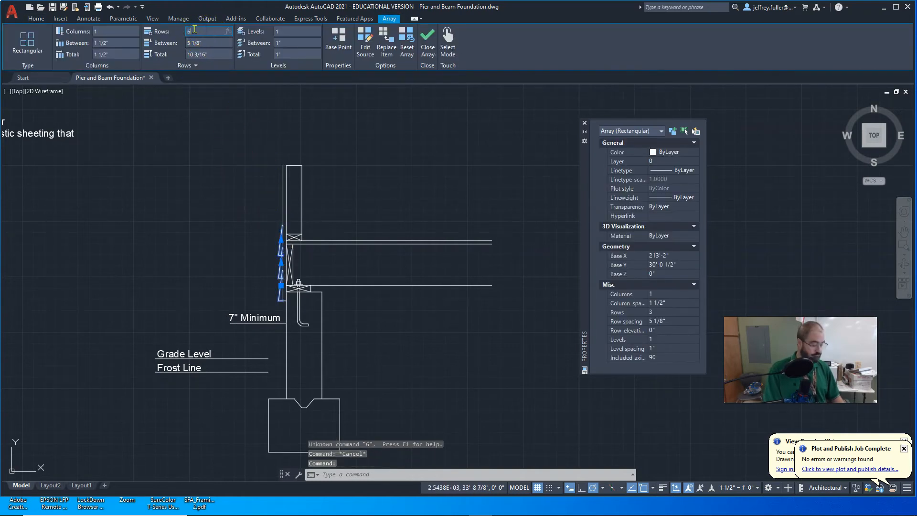
{"action": "left_click", "coordinate": [195, 31]}
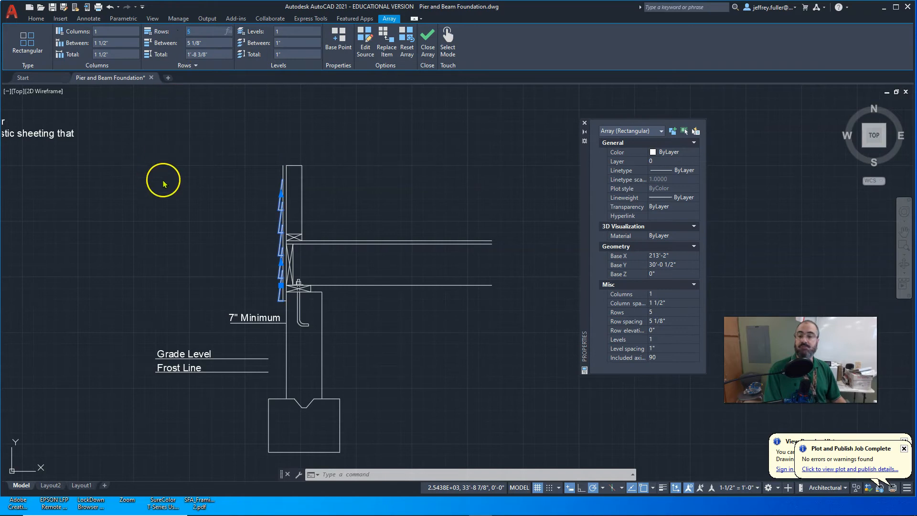
{"action": "key", "text": "Escape"}
{"action": "key", "text": "Escape"}
{"action": "key", "text": "Escape"}
{"action": "middle_click_drag", "start_coordinate": [251, 266], "coordinate": [273, 217]}
{"action": "scroll", "coordinate": [273, 217], "scroll_direction": "up", "scroll_amount": 4}
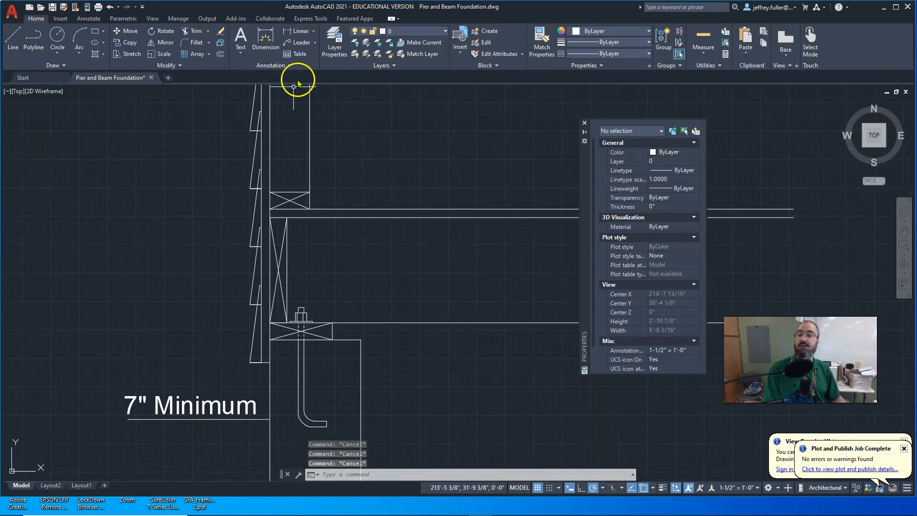
{"action": "left_click", "coordinate": [191, 31]}
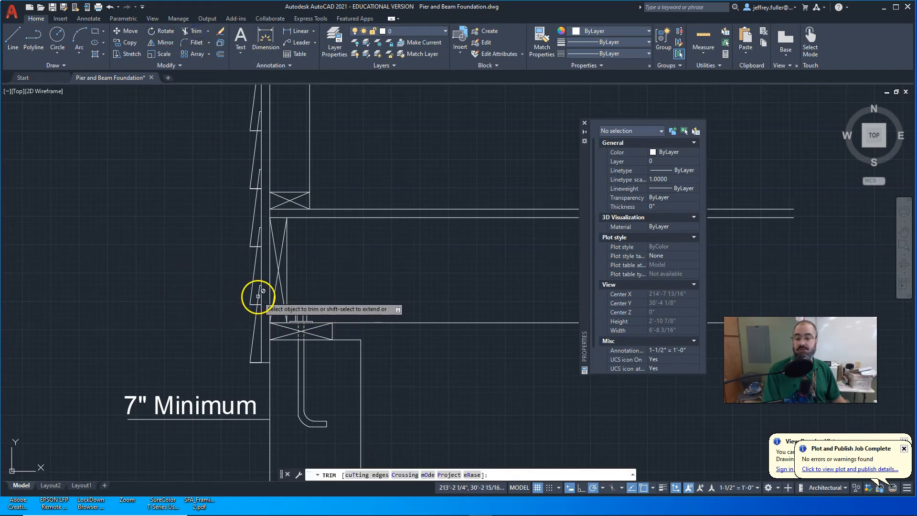
{"action": "scroll", "coordinate": [252, 295], "scroll_direction": "up", "scroll_amount": 6}
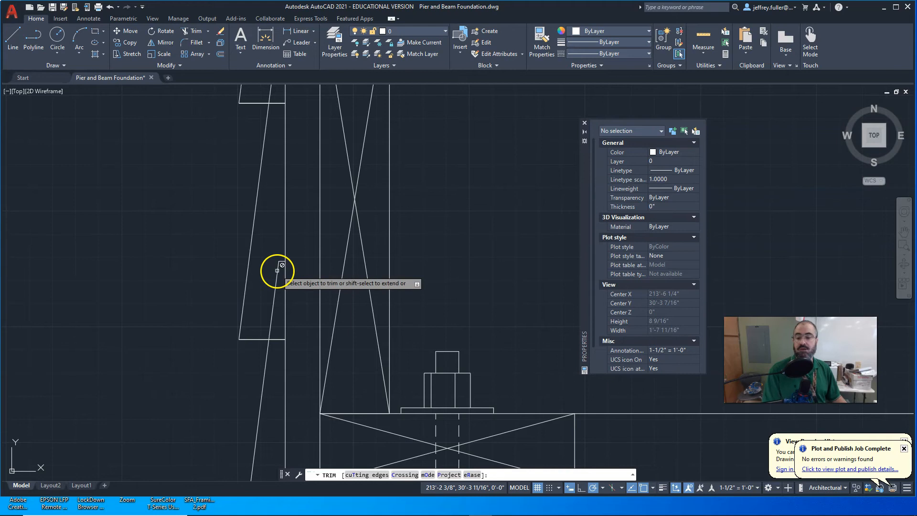
{"action": "key", "text": "Escape"}
{"action": "scroll", "coordinate": [225, 301], "scroll_direction": "down", "scroll_amount": 6}
- Explode the siding array into separate lines
{"action": "left_click", "coordinate": [229, 250]}
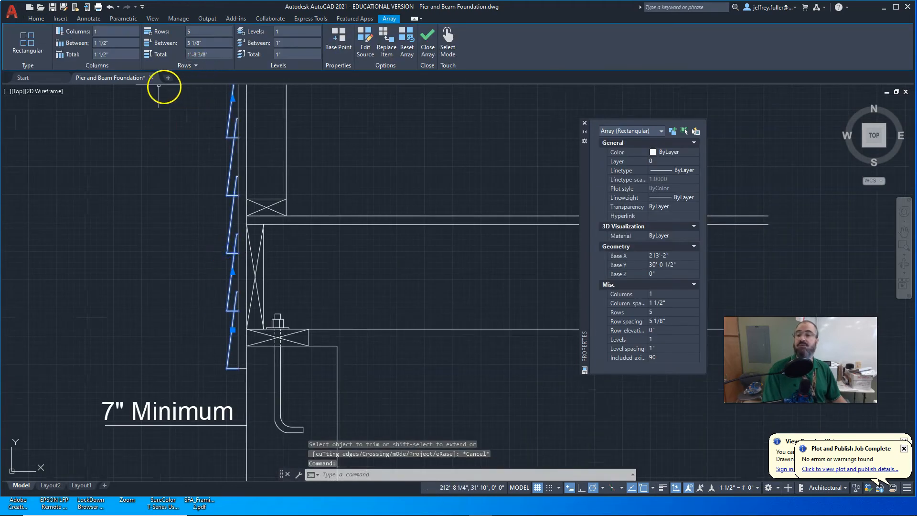
{"action": "left_click", "coordinate": [28, 21]}
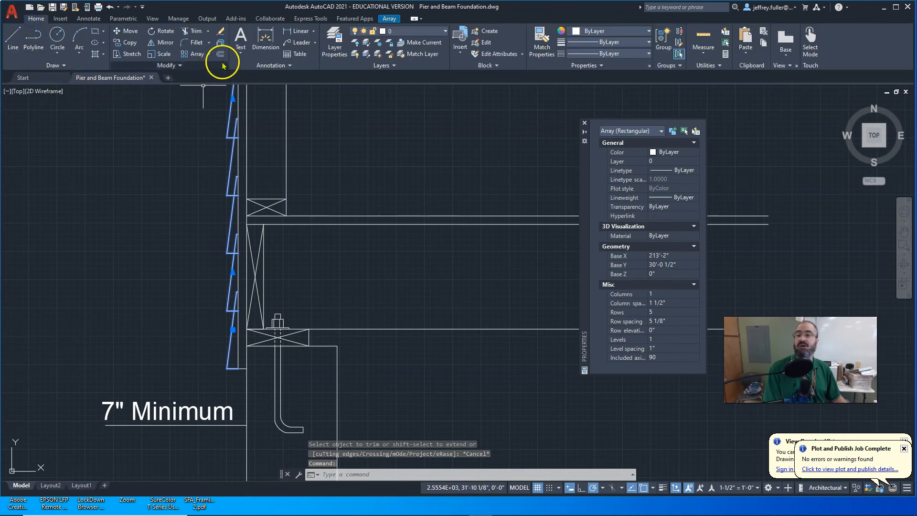
{"action": "left_click", "coordinate": [219, 45]}
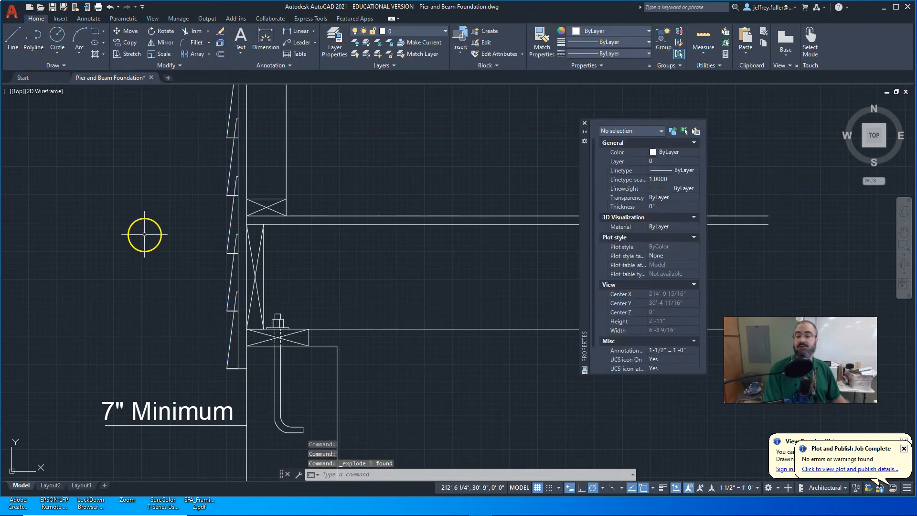
{"action": "key", "text": "Escape"}
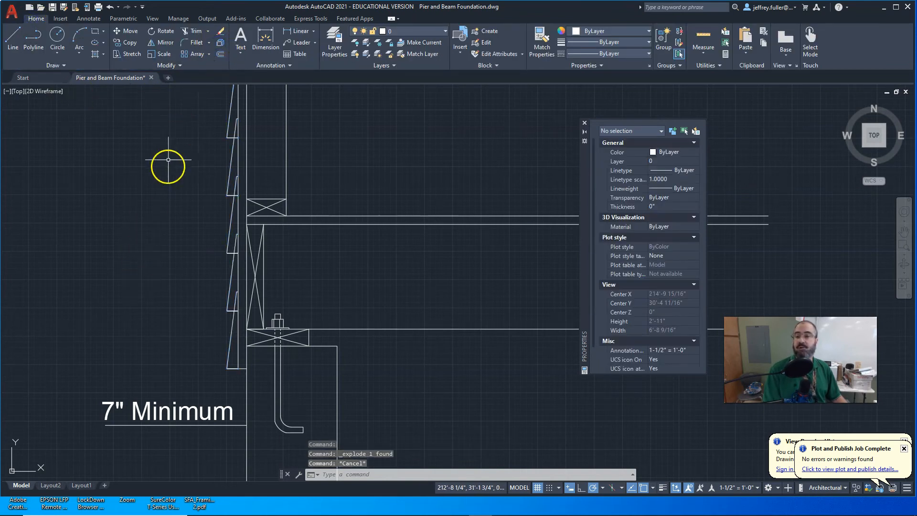
- Trim the lowest siding board's sloped face where it runs behind the board above, and remove its leftover top line
{"action": "left_click", "coordinate": [194, 31]}
{"action": "scroll", "coordinate": [220, 306], "scroll_direction": "up", "scroll_amount": 4}
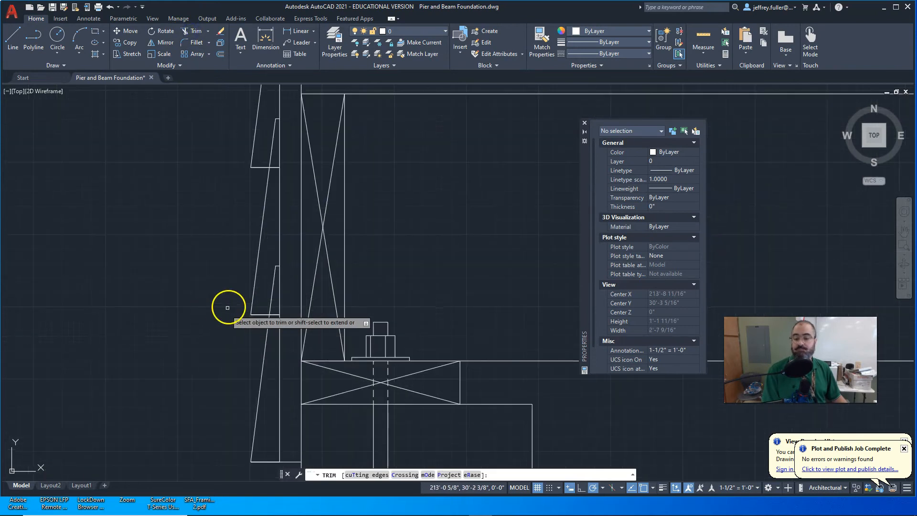
{"action": "left_click", "coordinate": [274, 294]}
{"action": "left_click", "coordinate": [272, 266]}
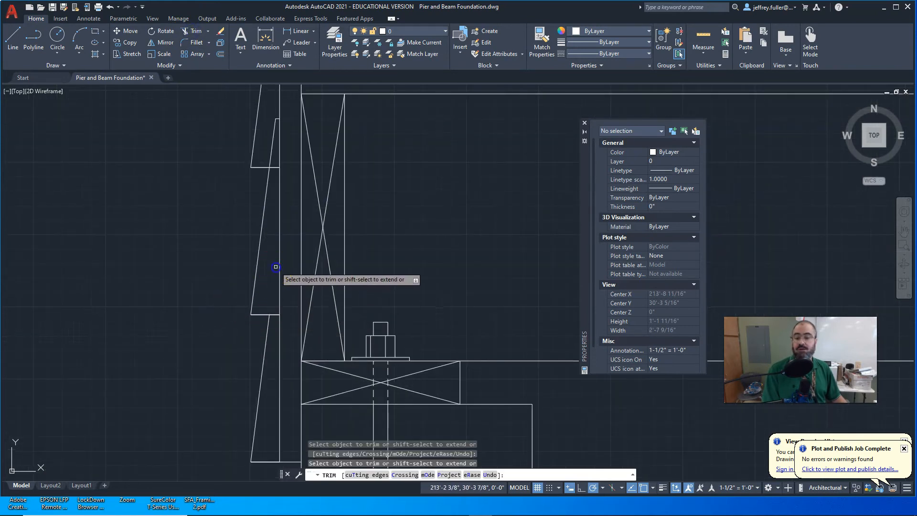
- Trim away the overlapping upper ends of the remaining siding boards behind the boards above them, and end the trim
{"action": "middle_click_drag", "start_coordinate": [232, 215], "coordinate": [197, 349]}
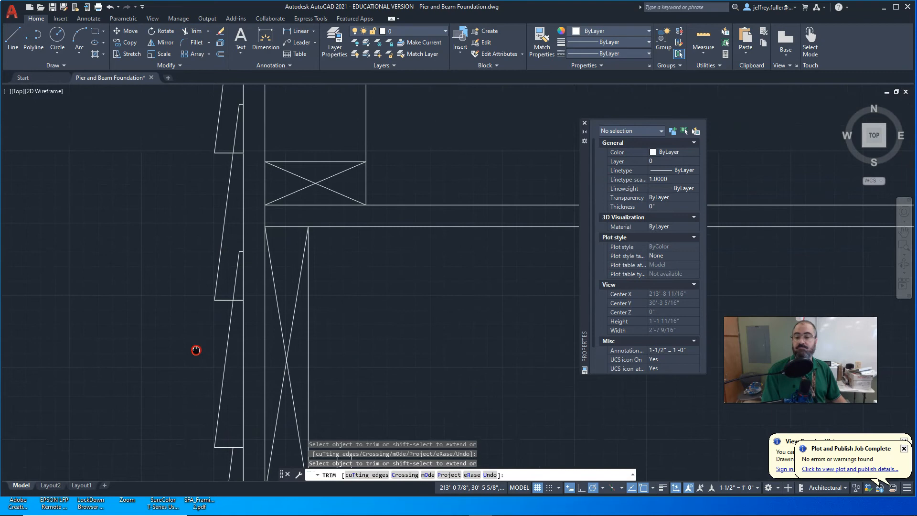
{"action": "left_click", "coordinate": [241, 253]}
{"action": "middle_click_drag", "start_coordinate": [158, 242], "coordinate": [129, 348]}
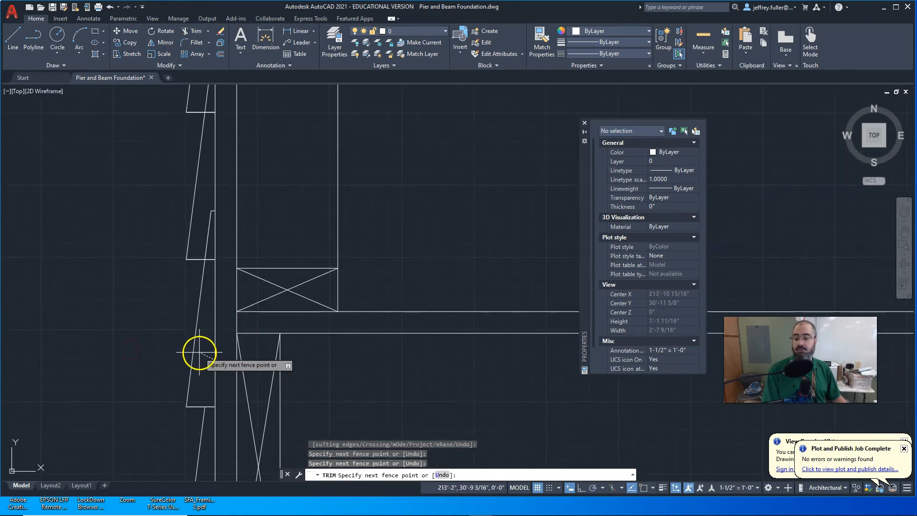
{"action": "key", "text": "Return"}
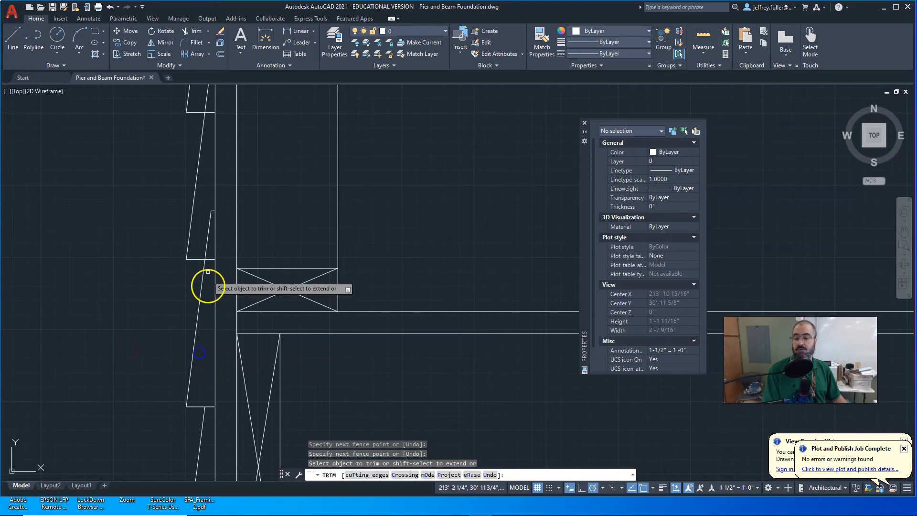
{"action": "left_click", "coordinate": [208, 242]}
{"action": "middle_click_drag", "start_coordinate": [191, 212], "coordinate": [164, 458]}
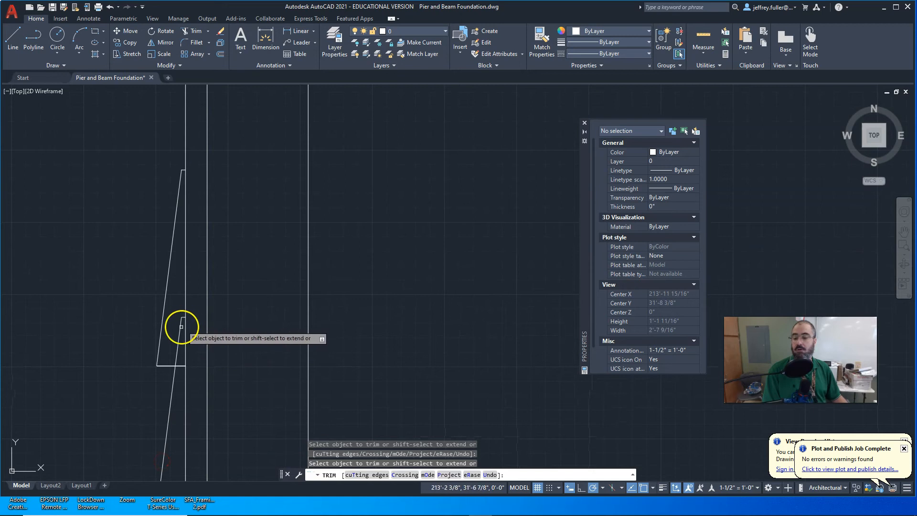
{"action": "left_click", "coordinate": [182, 318]}
{"action": "scroll", "coordinate": [213, 323], "scroll_direction": "down", "scroll_amount": 7}
{"action": "middle_click_drag", "start_coordinate": [215, 329], "coordinate": [279, 233]}
{"action": "scroll", "coordinate": [288, 219], "scroll_direction": "up", "scroll_amount": 2}
{"action": "key", "text": "Escape"}
- Compare the drawn detail with the finished reference detail, examining its material hatching, labels and dimensions
{"action": "middle_click_drag", "start_coordinate": [297, 334], "coordinate": [376, 265]}
{"action": "middle_click_drag", "start_coordinate": [378, 301], "coordinate": [345, 281]}
{"action": "scroll", "coordinate": [391, 336], "scroll_direction": "down", "scroll_amount": 2}
{"action": "middle_click_drag", "start_coordinate": [403, 347], "coordinate": [368, 338]}
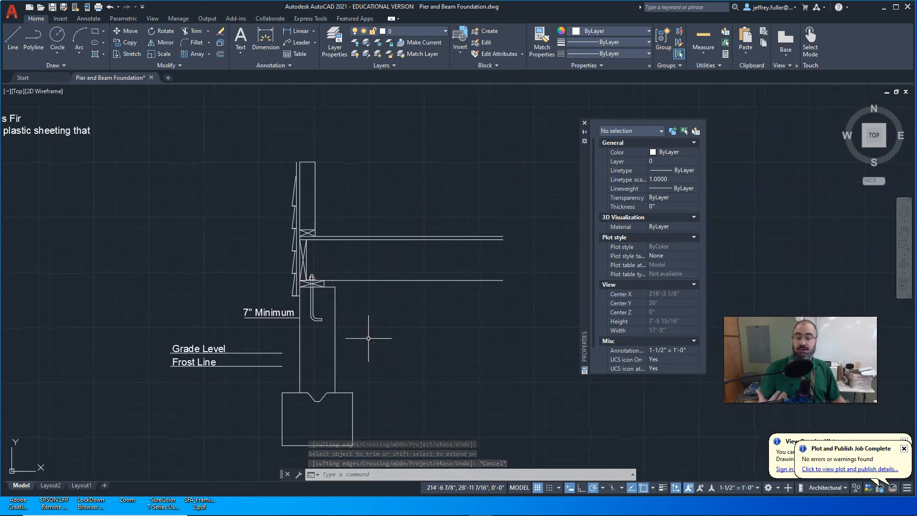
{"action": "scroll", "coordinate": [229, 352], "scroll_direction": "down", "scroll_amount": 1}
{"action": "scroll", "coordinate": [200, 365], "scroll_direction": "down", "scroll_amount": 2}
{"action": "middle_click_drag", "start_coordinate": [201, 364], "coordinate": [375, 313]}
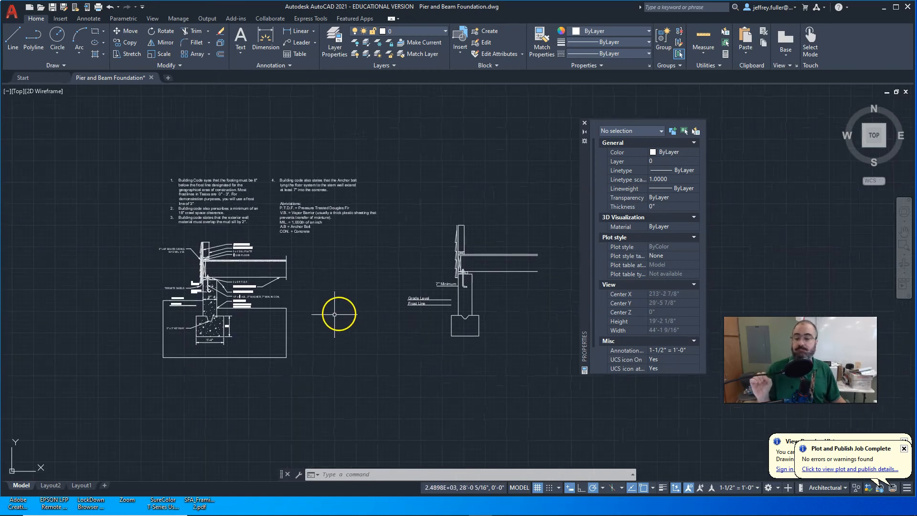
{"action": "scroll", "coordinate": [245, 341], "scroll_direction": "up", "scroll_amount": 3}
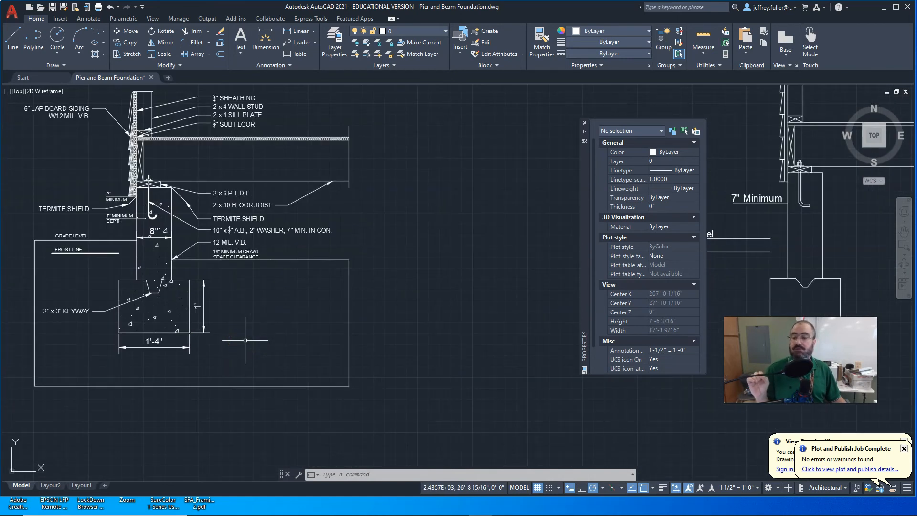
{"action": "scroll", "coordinate": [245, 340], "scroll_direction": "down", "scroll_amount": 3}
{"action": "scroll", "coordinate": [285, 344], "scroll_direction": "down", "scroll_amount": 2}
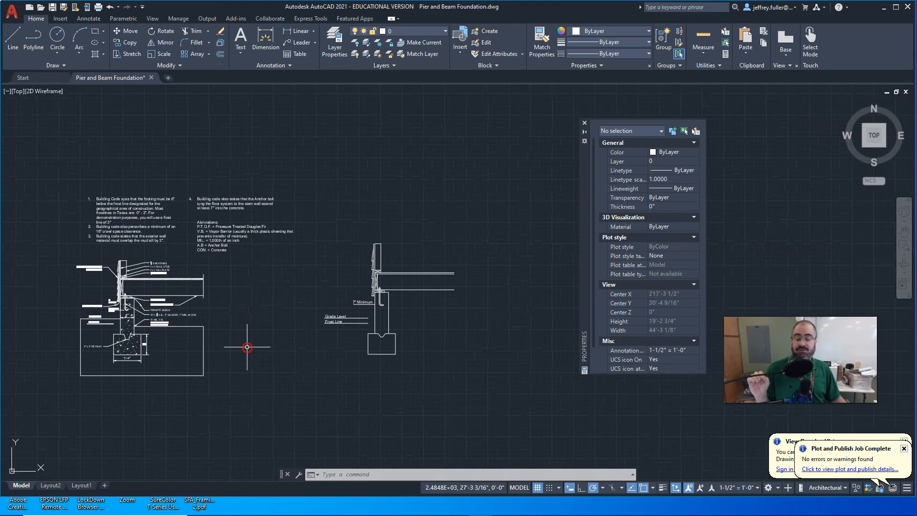
{"action": "middle_click_drag", "start_coordinate": [247, 347], "coordinate": [243, 341]}
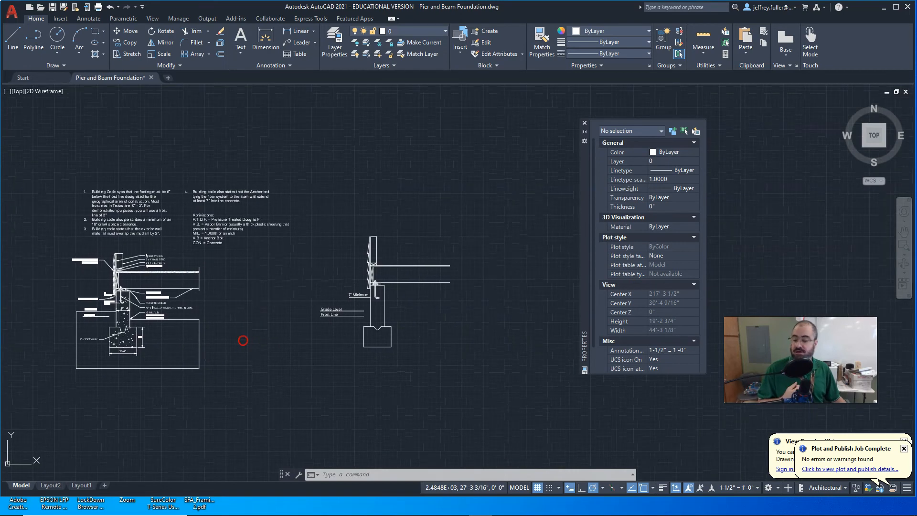
- Hatch the concrete stem wall and footing with the AR-CONC pattern at a scale of 0.75
{"action": "scroll", "coordinate": [348, 337], "scroll_direction": "up", "scroll_amount": 5}
{"action": "middle_click_drag", "start_coordinate": [349, 337], "coordinate": [282, 364]}
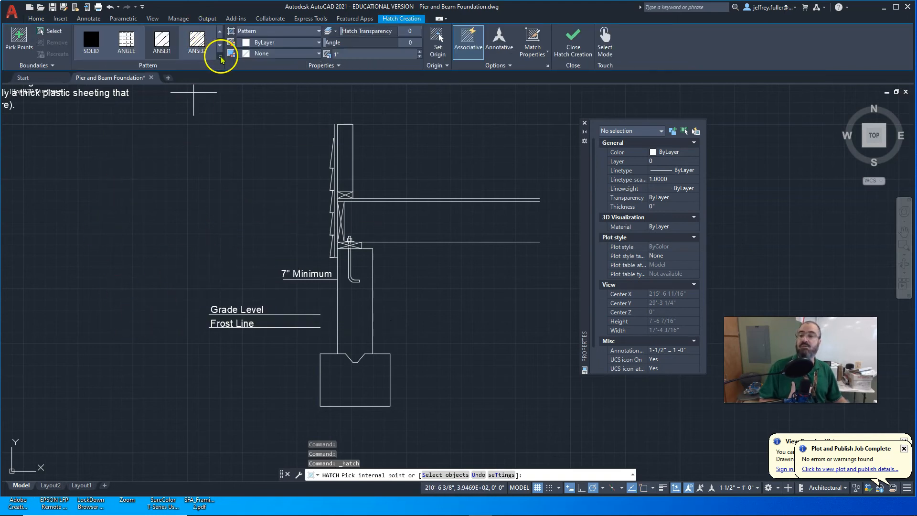
{"action": "left_click", "coordinate": [219, 56]}
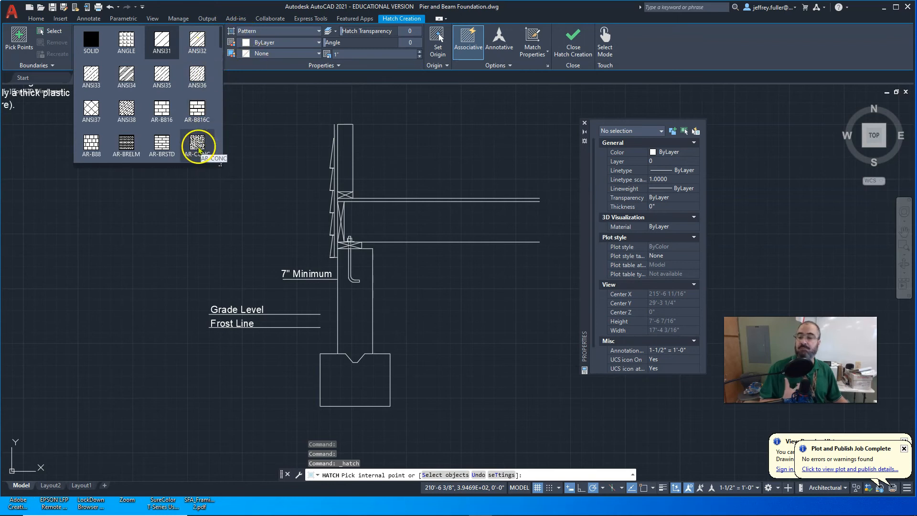
{"action": "left_click", "coordinate": [198, 147]}
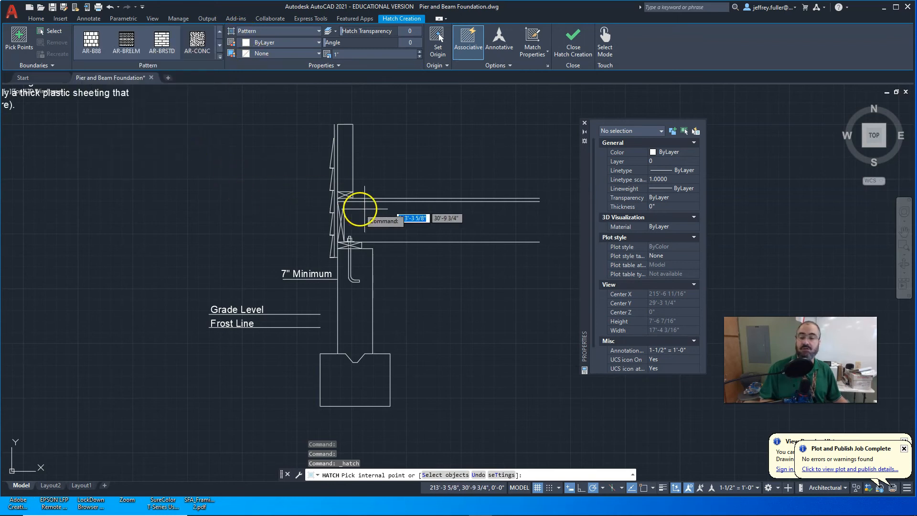
{"action": "left_click", "coordinate": [361, 309]}
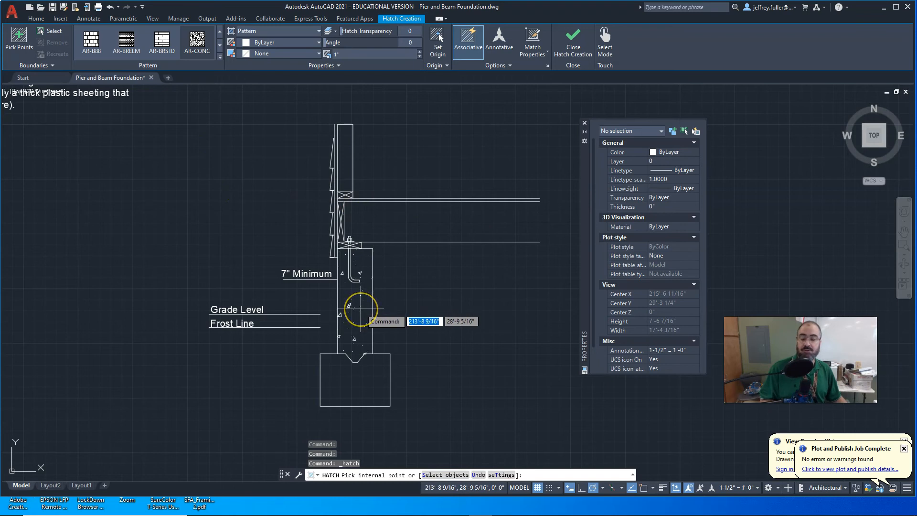
{"action": "left_click", "coordinate": [370, 383]}
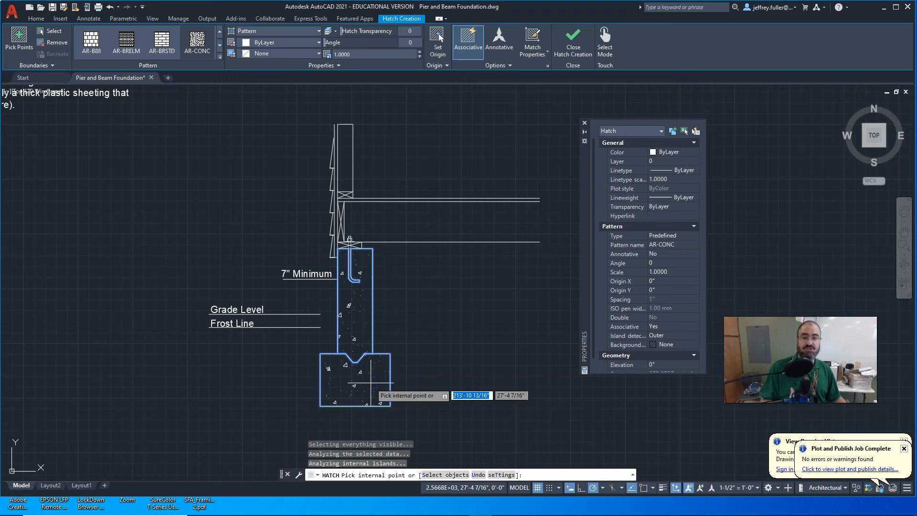
{"action": "left_click", "coordinate": [358, 54]}
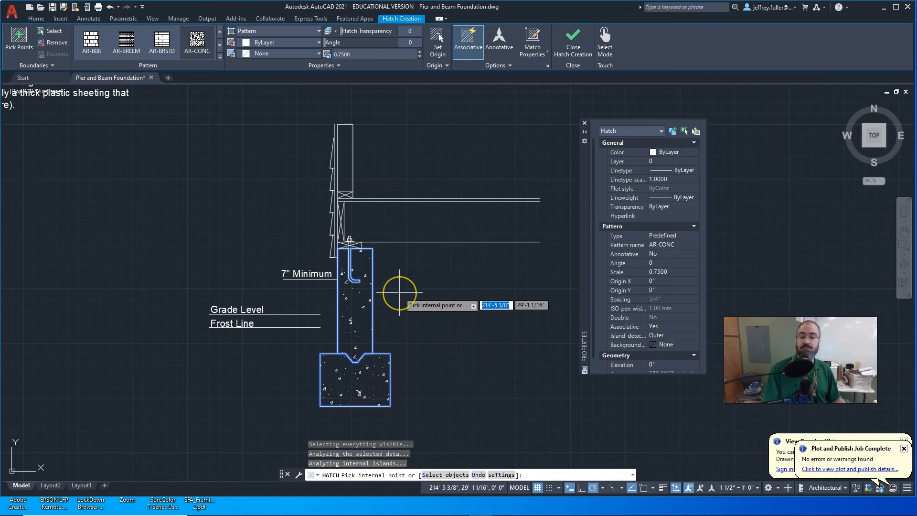
{"action": "key", "text": "Escape"}
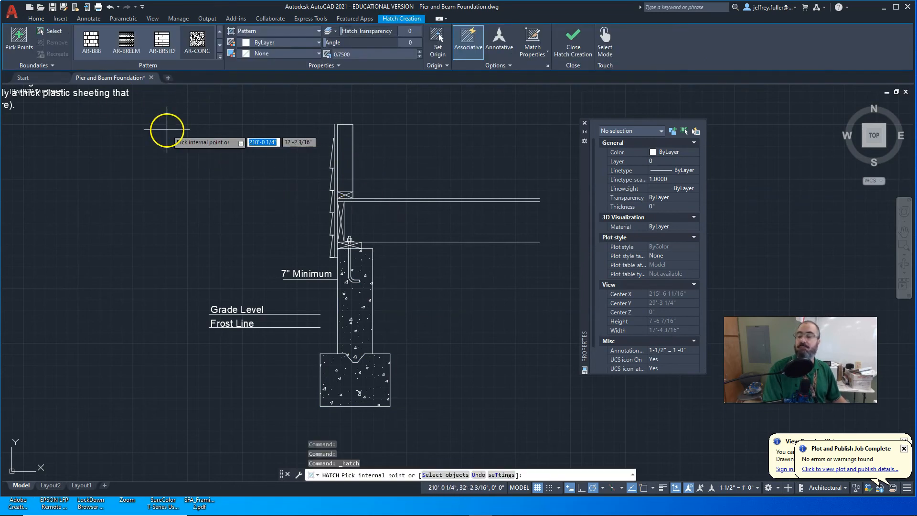
- Choose the NET3 hatch pattern and try to hatch the open-ended subfloor
{"action": "left_click", "coordinate": [221, 57]}
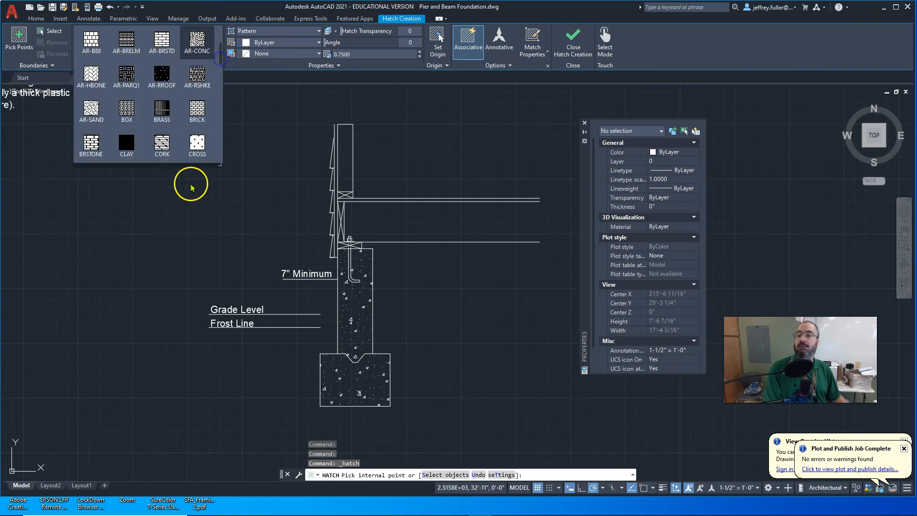
{"action": "scroll", "coordinate": [161, 115], "scroll_direction": "down", "scroll_amount": 3}
{"action": "scroll", "coordinate": [161, 120], "scroll_direction": "down", "scroll_amount": 5}
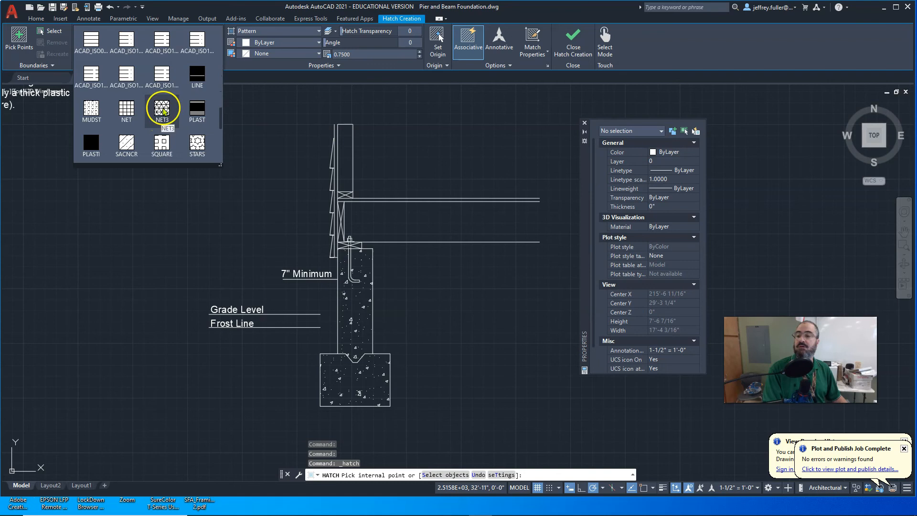
{"action": "left_click", "coordinate": [162, 112]}
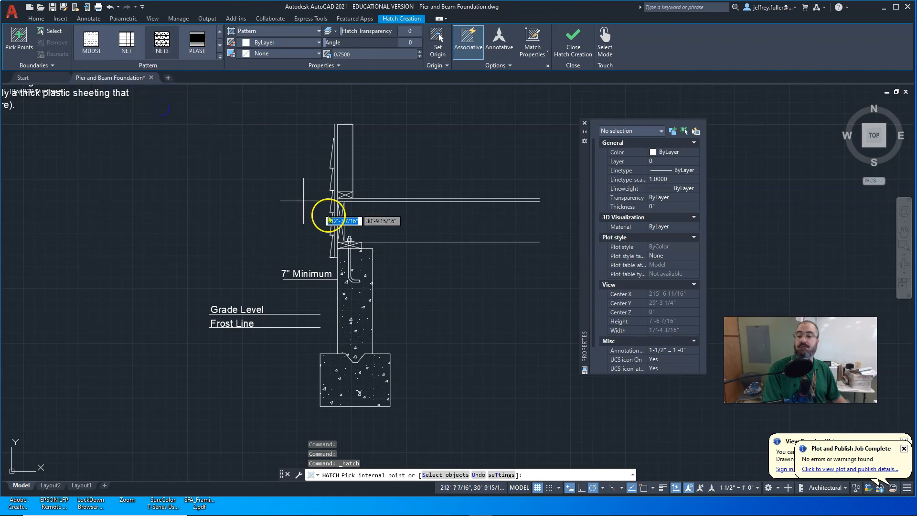
{"action": "scroll", "coordinate": [374, 235], "scroll_direction": "up", "scroll_amount": 6}
{"action": "left_click", "coordinate": [353, 139]}
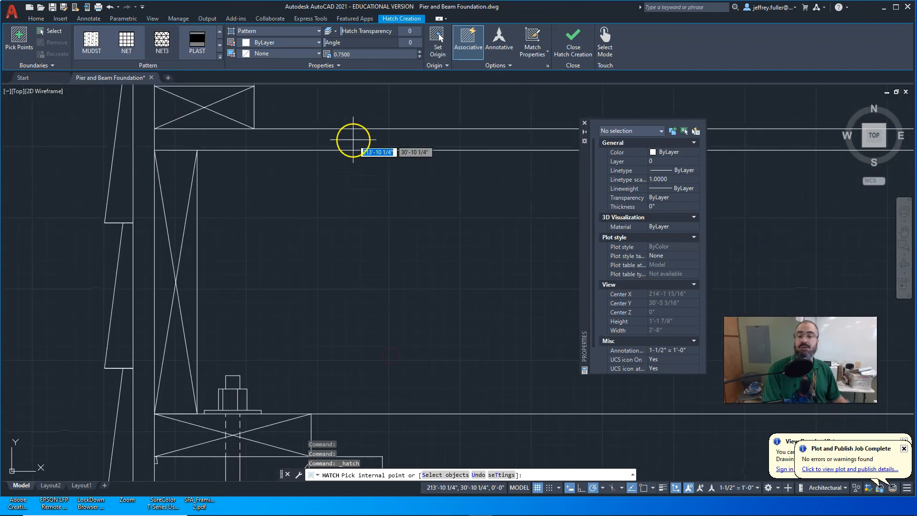
{"action": "scroll", "coordinate": [353, 140], "scroll_direction": "down", "scroll_amount": 4}
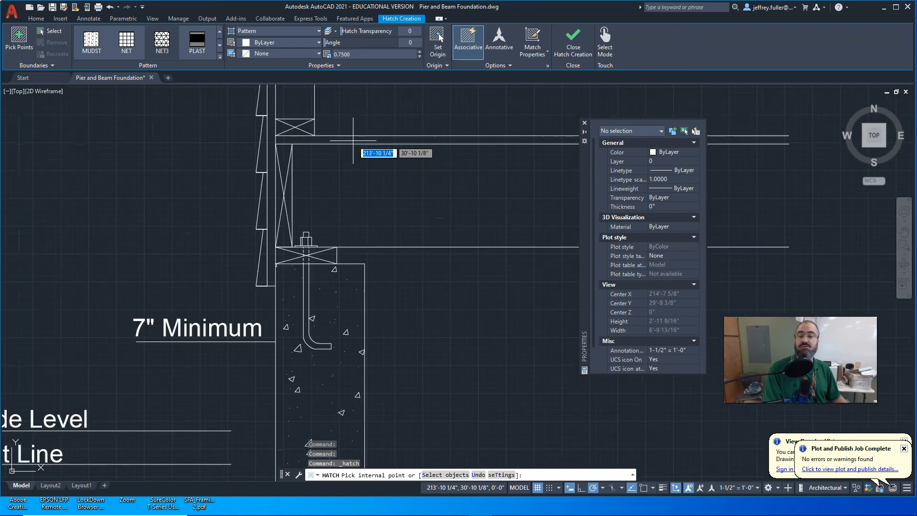
{"action": "left_click", "coordinate": [368, 186]}
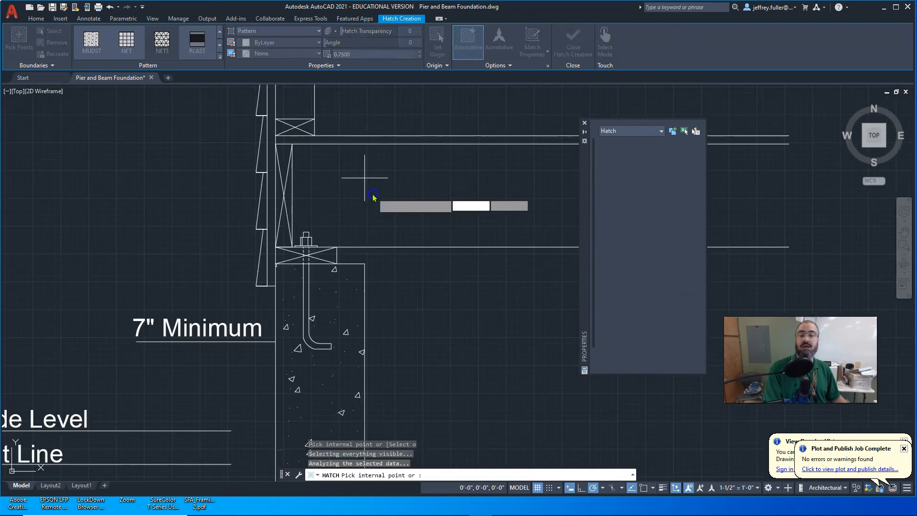
{"action": "left_click", "coordinate": [572, 196]}
{"action": "key", "text": "Escape"}
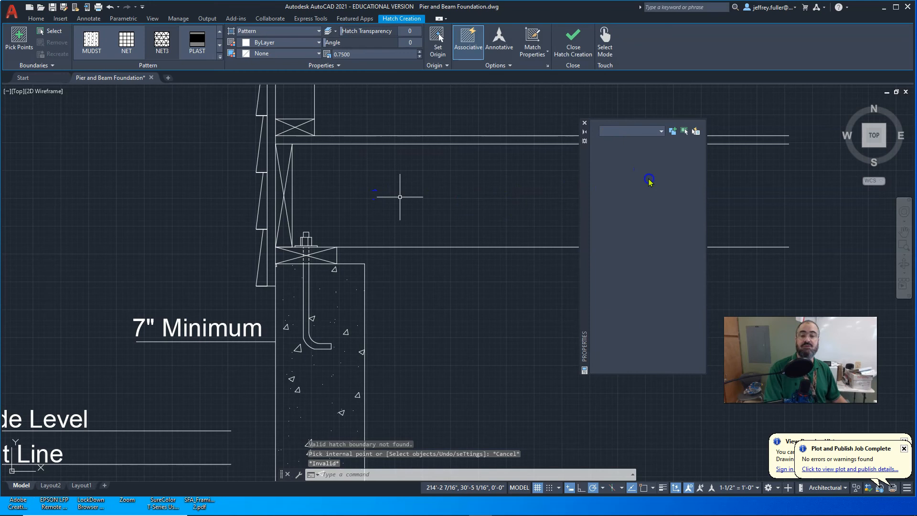
- Draw a vertical line about 1'-1 1/4" long from the joist's lower far corner up past the subfloor to close their open ends
{"action": "scroll", "coordinate": [544, 273], "scroll_direction": "down", "scroll_amount": 4}
{"action": "scroll", "coordinate": [544, 273], "scroll_direction": "down", "scroll_amount": 2}
{"action": "middle_click_drag", "start_coordinate": [544, 273], "coordinate": [352, 260]}
{"action": "scroll", "coordinate": [384, 230], "scroll_direction": "up", "scroll_amount": 4}
{"action": "left_click", "coordinate": [6, 35]}
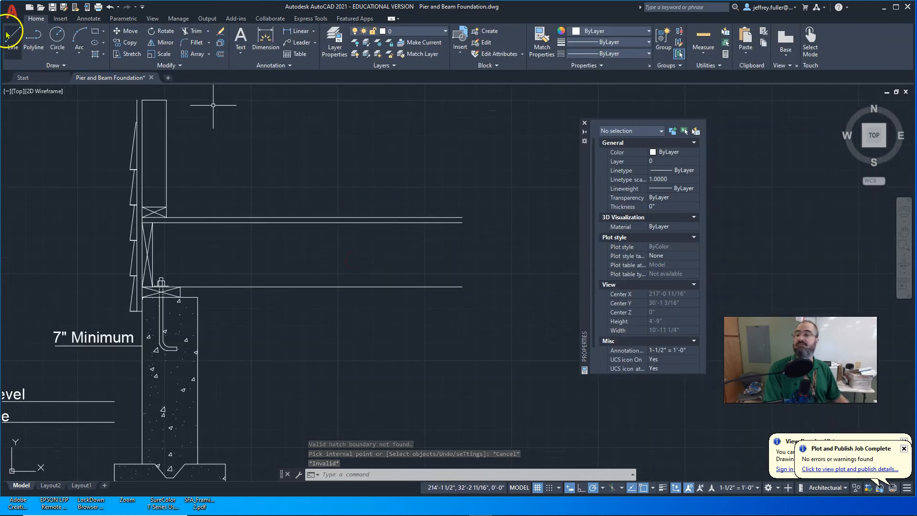
{"action": "left_click", "coordinate": [462, 287]}
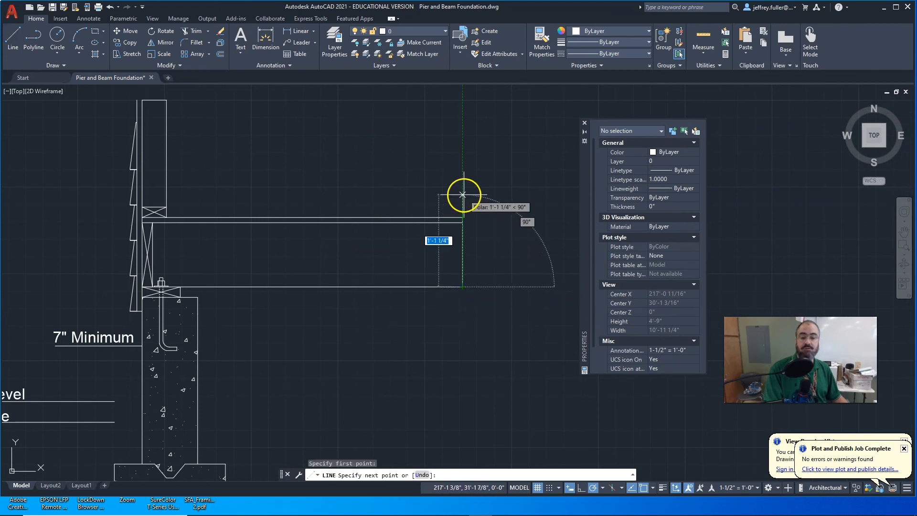
{"action": "left_click", "coordinate": [462, 195]}
{"action": "key", "text": "Escape"}
{"action": "middle_click_drag", "start_coordinate": [300, 348], "coordinate": [396, 402]}
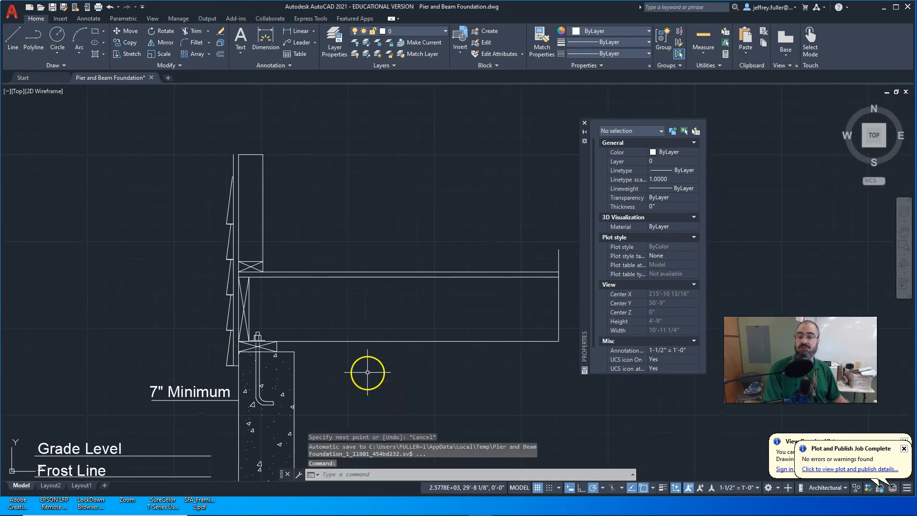
- Close the open top of the wall sheathing with a short horizontal line from the stud's upper corner
{"action": "left_click", "coordinate": [12, 38]}
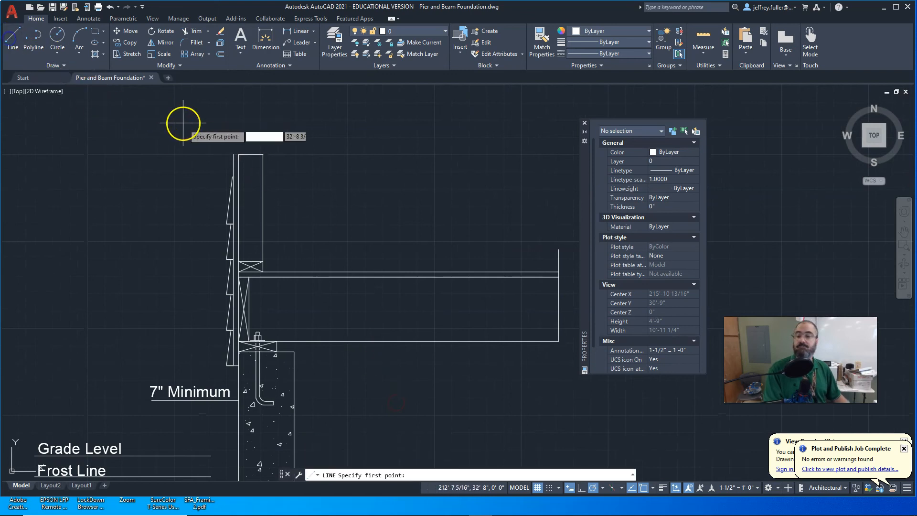
{"action": "left_click", "coordinate": [238, 154]}
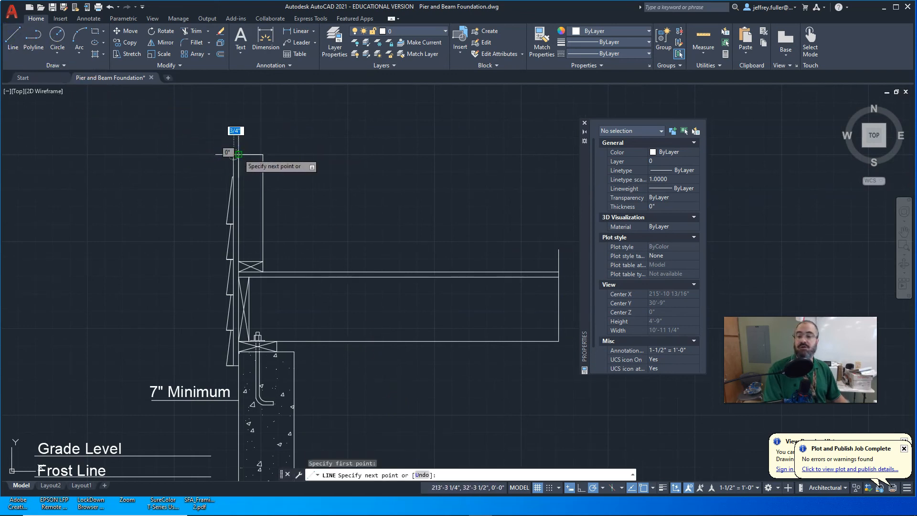
{"action": "key", "text": "Escape"}
- Hatch the subfloor and the wall sheathing with the NET3 pattern at a scale of 2
{"action": "middle_click_drag", "start_coordinate": [122, 205], "coordinate": [159, 133]}
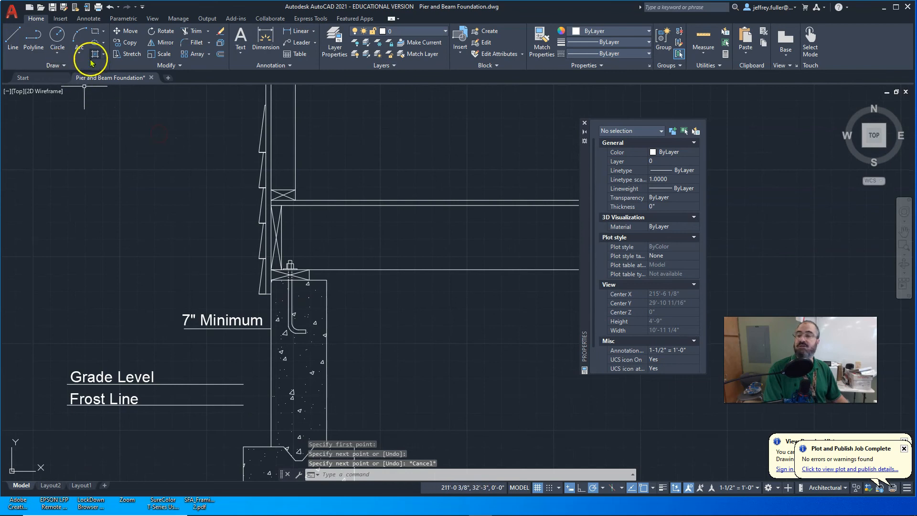
{"action": "scroll", "coordinate": [240, 293], "scroll_direction": "up", "scroll_amount": 10}
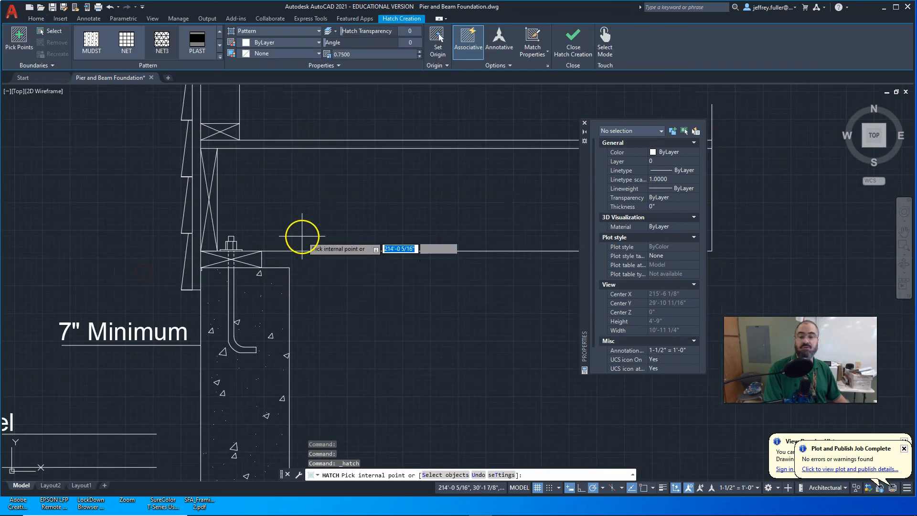
{"action": "middle_click_drag", "start_coordinate": [306, 245], "coordinate": [309, 441]}
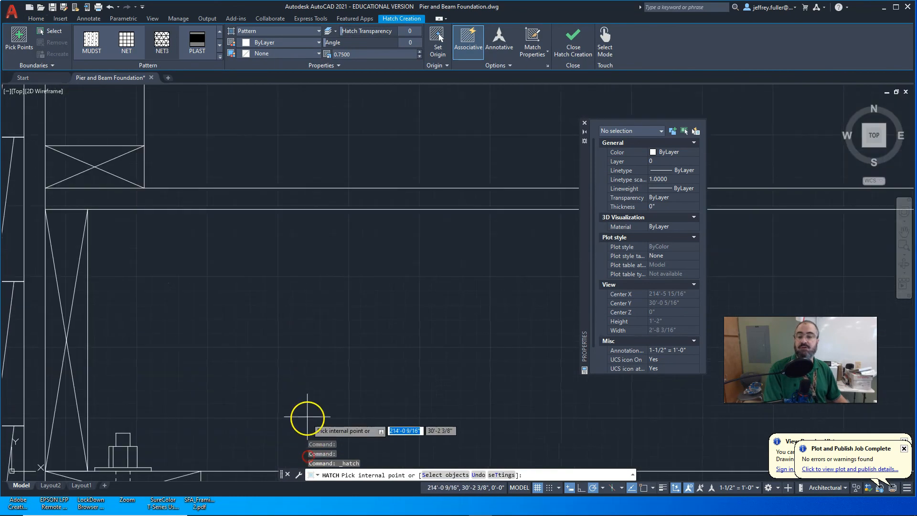
{"action": "left_click", "coordinate": [318, 198]}
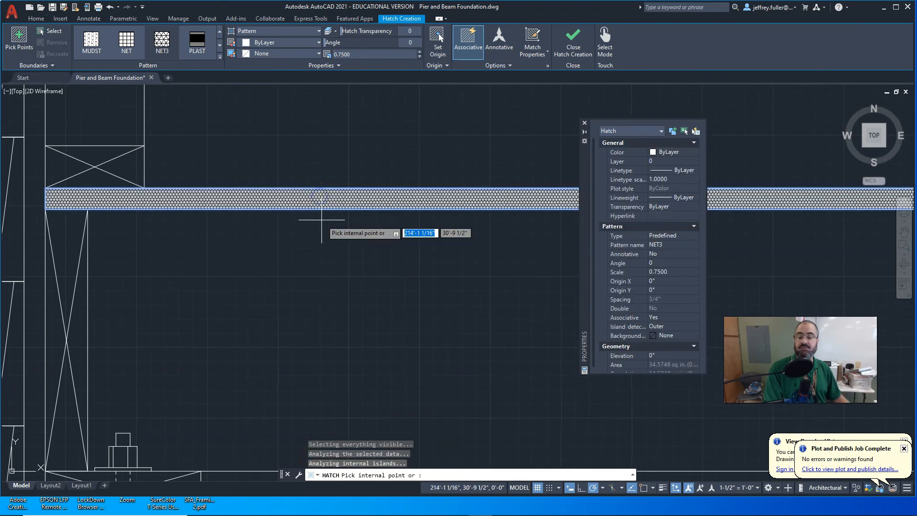
{"action": "middle_click_drag", "start_coordinate": [277, 227], "coordinate": [369, 344]}
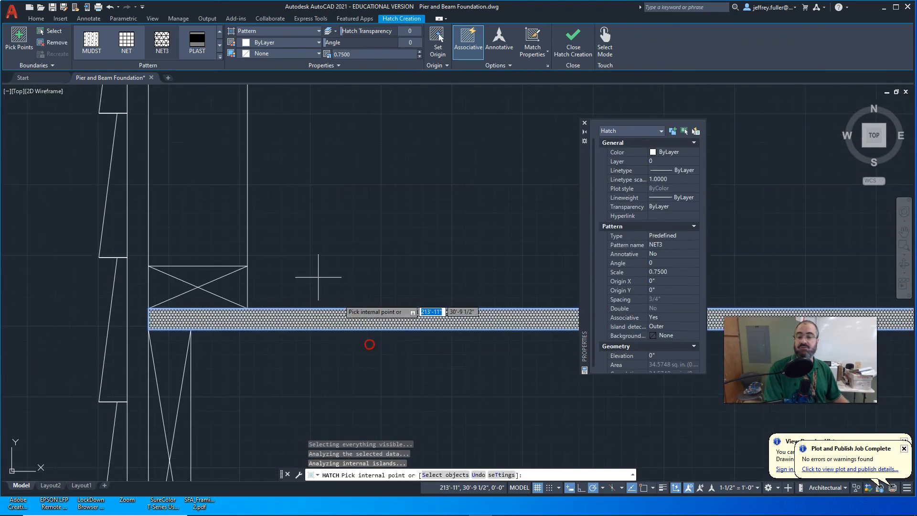
{"action": "left_click", "coordinate": [139, 174]}
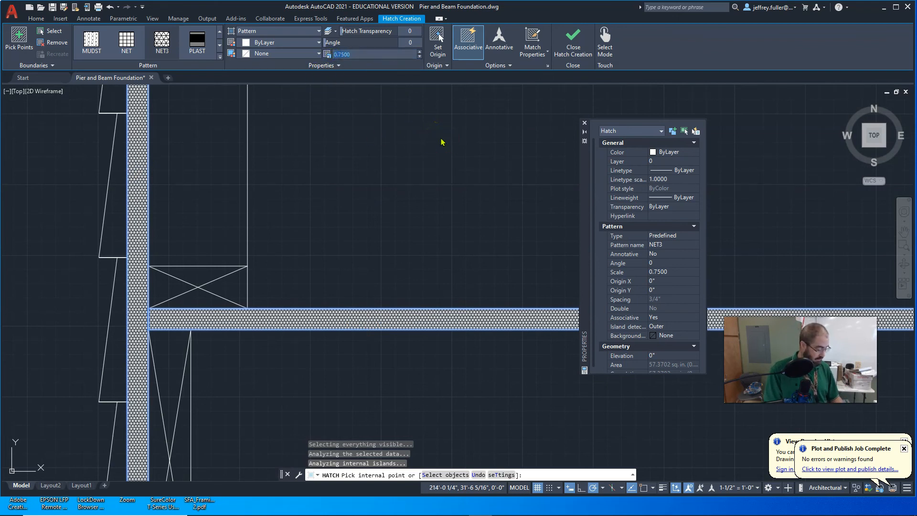
{"action": "type", "text": "2"}
{"action": "key", "text": "Return"}
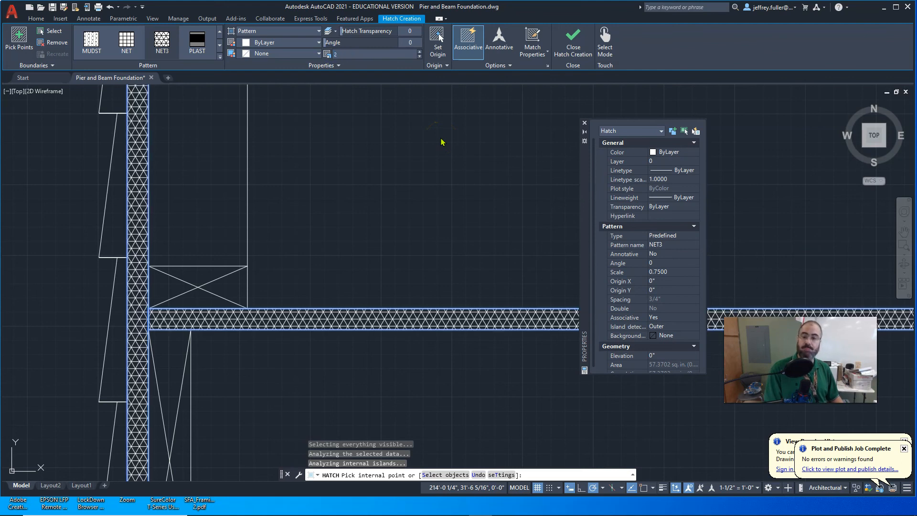
{"action": "scroll", "coordinate": [441, 142], "scroll_direction": "down", "scroll_amount": 5}
{"action": "key", "text": "Escape"}
{"action": "key", "text": "Escape"}
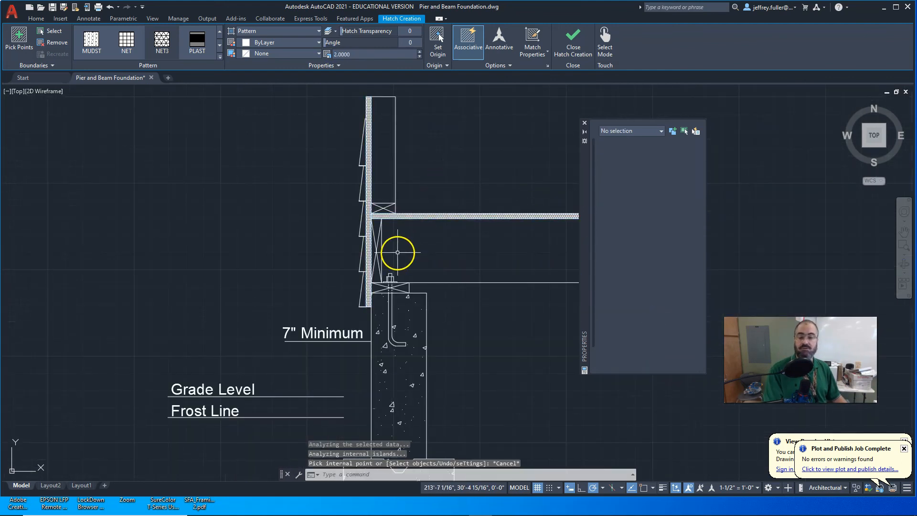
- Try a scale of 5 on the subfloor and sheathing hatch, and settle on a scale of 3
{"action": "mouse_move", "coordinate": [419, 253]}
{"action": "middle_mouse_down"}
{"action": "mouse_move", "coordinate": [344, 246]}
{"action": "mouse_move", "coordinate": [332, 304]}
{"action": "middle_mouse_up"}
{"action": "scroll", "coordinate": [333, 305], "scroll_direction": "down", "scroll_amount": 2}
{"action": "scroll", "coordinate": [340, 292], "scroll_direction": "up", "scroll_amount": 2}
{"action": "scroll", "coordinate": [339, 293], "scroll_direction": "up", "scroll_amount": 2}
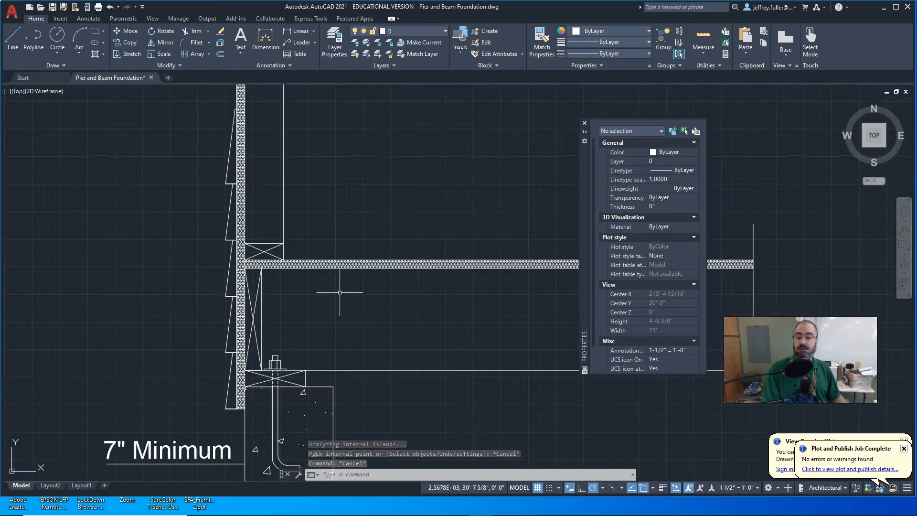
{"action": "left_click", "coordinate": [334, 264]}
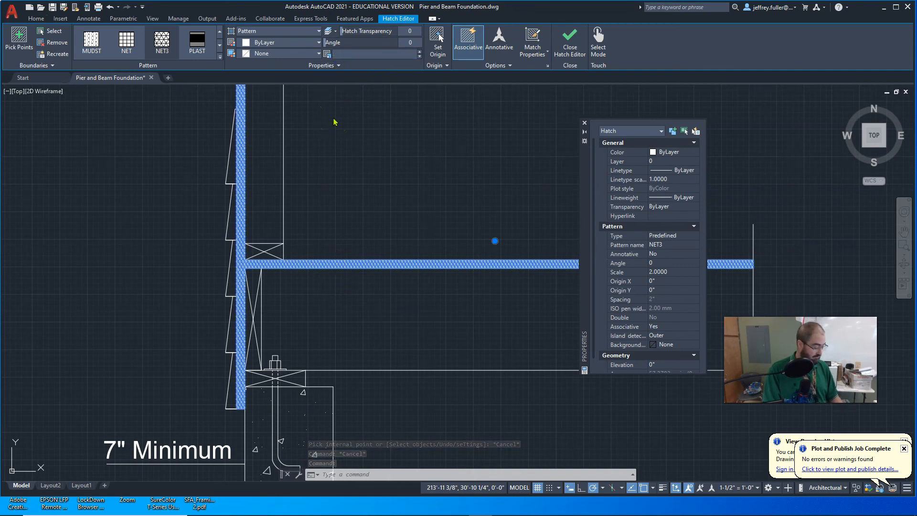
{"action": "type", "text": "5"}
{"action": "key", "text": "Return"}
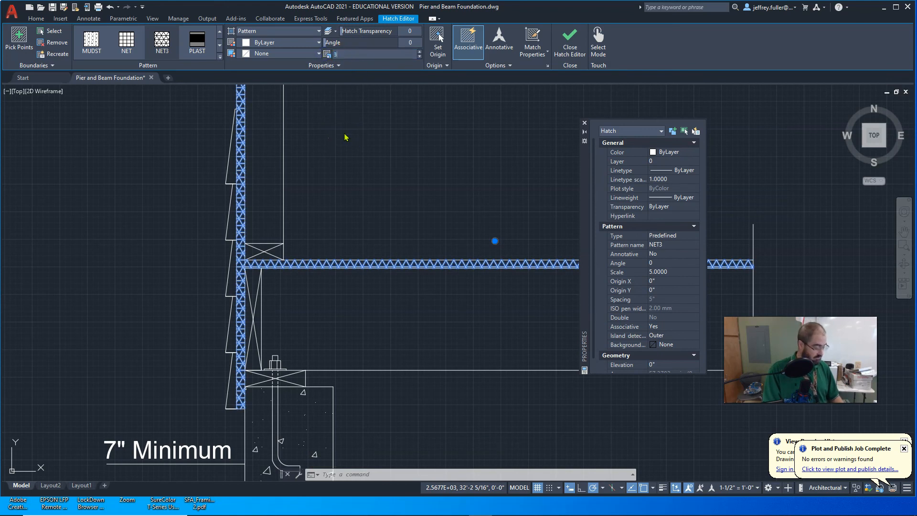
{"action": "key", "text": "Return"}
{"action": "key", "text": "Escape"}
- Examine the hatching across the whole foundation detail, from the wall framing down to the footing
{"action": "scroll", "coordinate": [399, 182], "scroll_direction": "down", "scroll_amount": 1}
{"action": "mouse_move", "coordinate": [399, 183]}
{"action": "middle_mouse_down"}
{"action": "mouse_move", "coordinate": [371, 161]}
{"action": "mouse_move", "coordinate": [340, 173]}
{"action": "middle_mouse_up"}
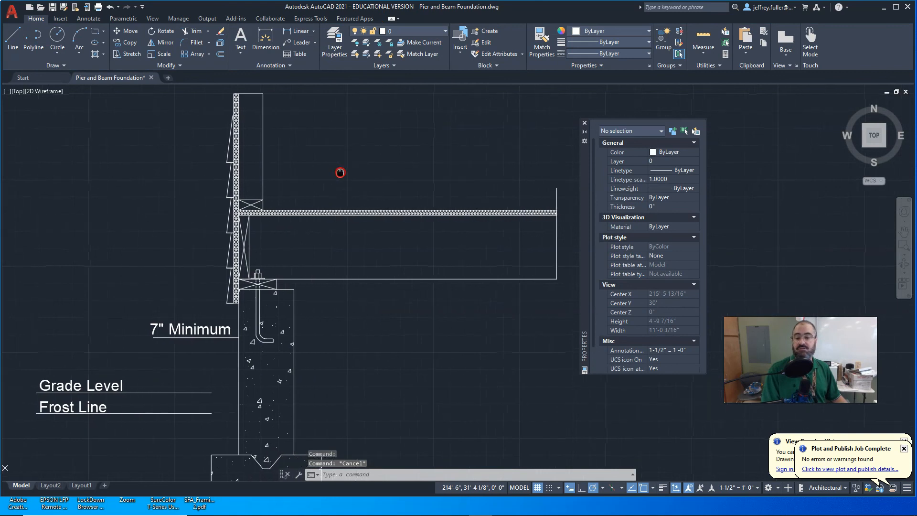
{"action": "mouse_move", "coordinate": [366, 250]}
{"action": "middle_mouse_down"}
{"action": "mouse_move", "coordinate": [341, 243]}
{"action": "mouse_move", "coordinate": [366, 231]}
{"action": "middle_mouse_up"}
{"action": "scroll", "coordinate": [356, 277], "scroll_direction": "down", "scroll_amount": 2}
{"action": "mouse_move", "coordinate": [352, 280]}
{"action": "middle_mouse_down"}
{"action": "mouse_move", "coordinate": [358, 258]}
{"action": "mouse_move", "coordinate": [363, 294]}
{"action": "middle_mouse_up"}
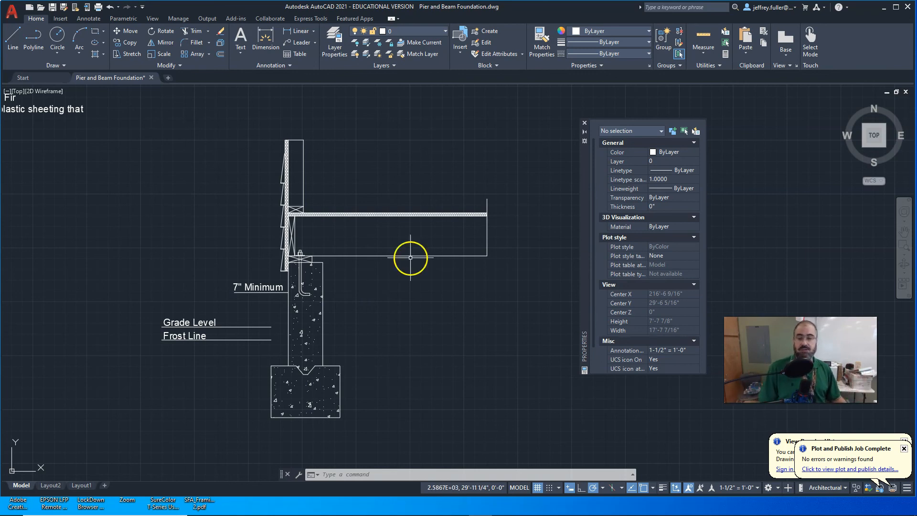
{"action": "scroll", "coordinate": [424, 267], "scroll_direction": "down", "scroll_amount": 2}
{"action": "scroll", "coordinate": [417, 295], "scroll_direction": "up", "scroll_amount": 2}
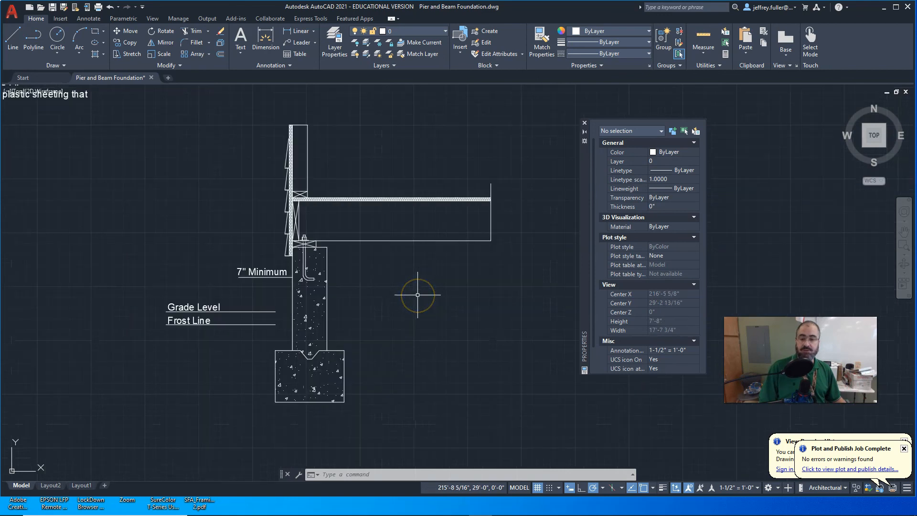
{"action": "key", "text": "Escape"}
{"action": "key", "text": "Escape"}
{"action": "key", "text": "Escape"}
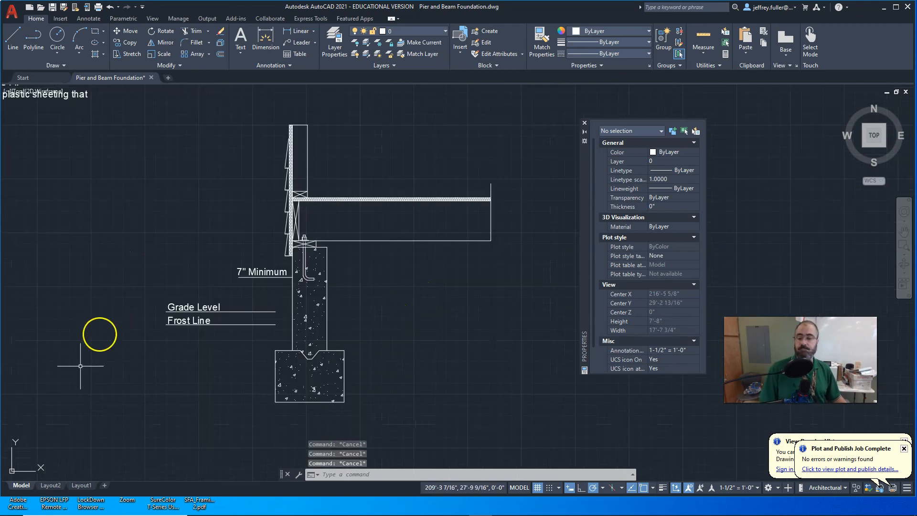